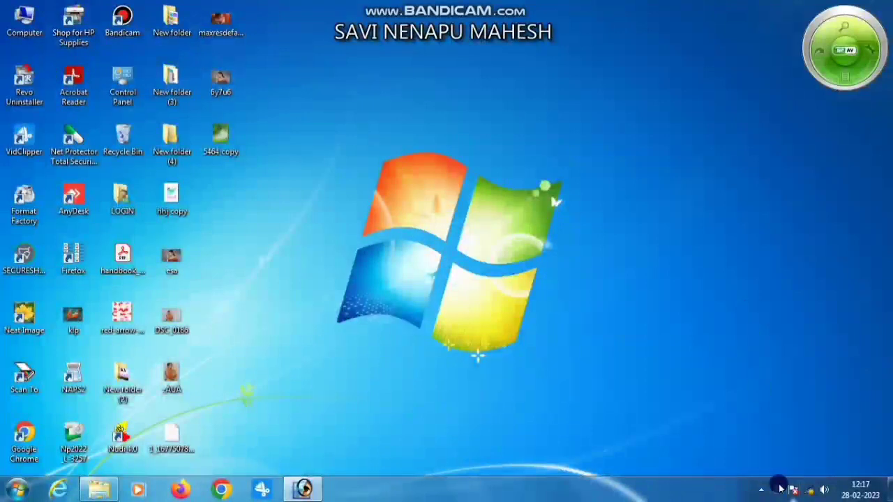
pyautogui.click(761, 490)
pyautogui.click(735, 228)
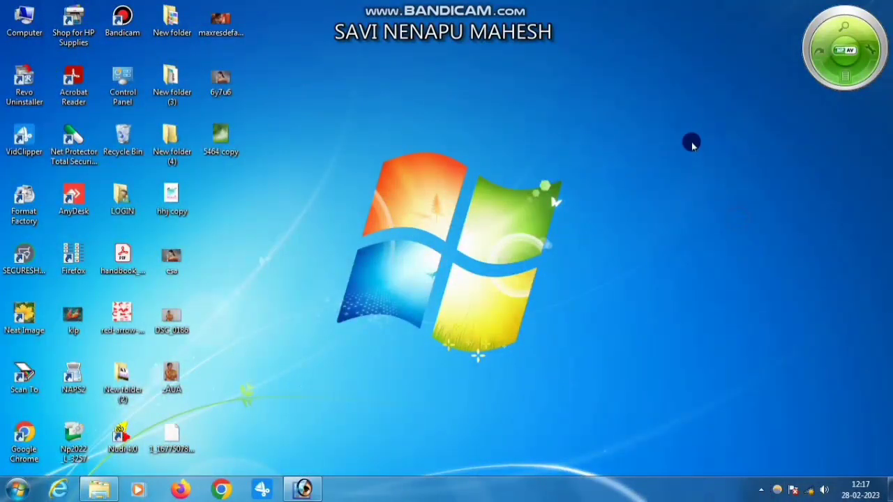
pyautogui.rightClick(692, 143)
pyautogui.click(727, 179)
pyautogui.rightClick(646, 176)
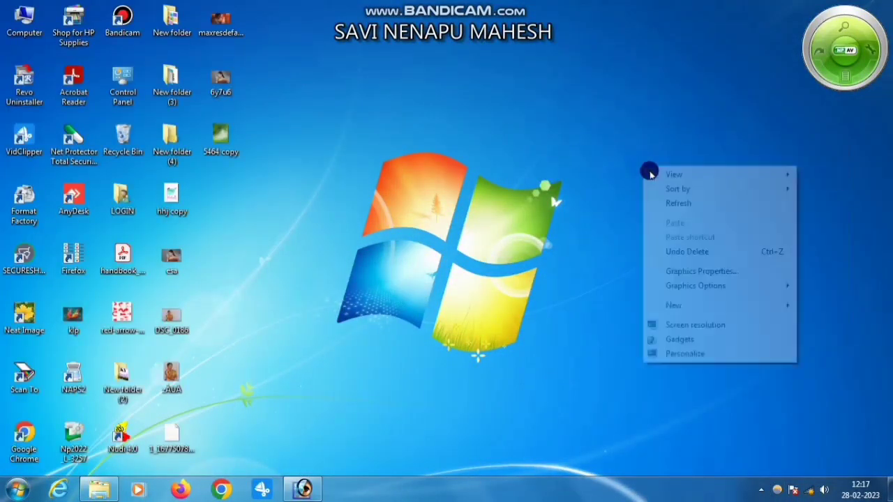
pyautogui.click(680, 201)
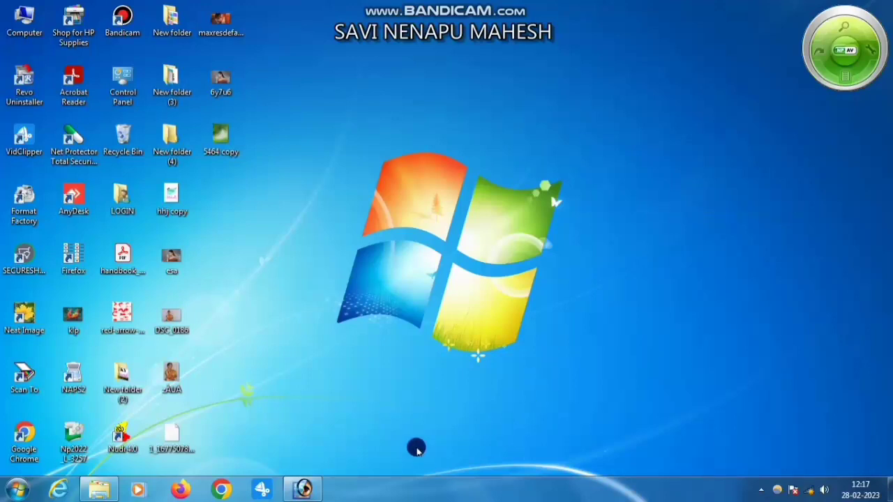
pyautogui.click(302, 489)
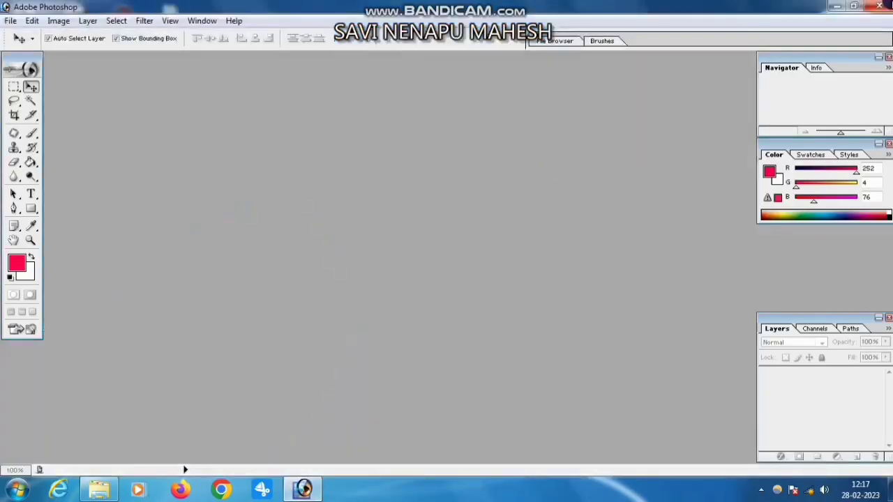
pyautogui.click(837, 6)
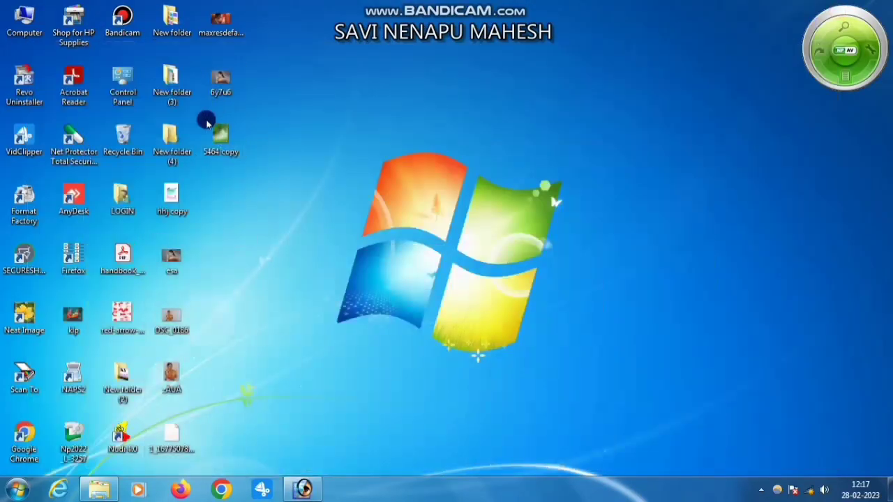
# Open New folder (4) and view the sample frame designs Untitled-1.psd and Untitled-1 copy.jpg, closing each one and the folder.
pyautogui.doubleClick(171, 140)
pyautogui.click(596, 190)
pyautogui.doubleClick(596, 189)
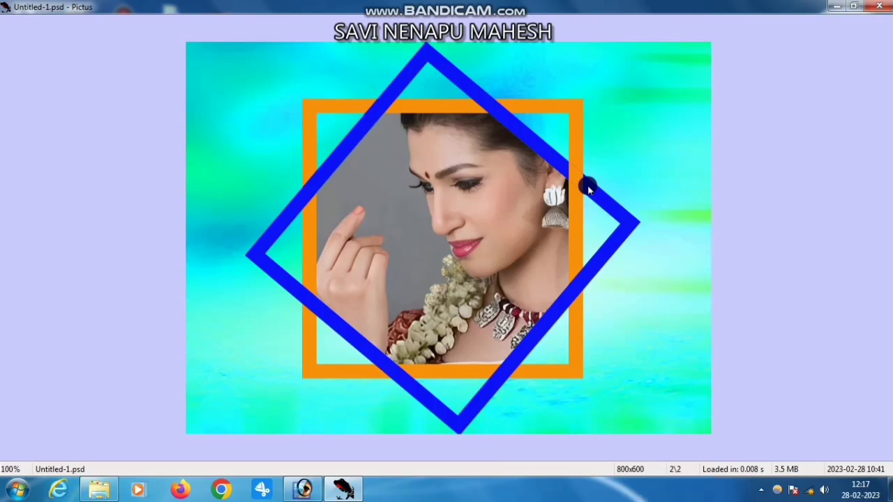
pyautogui.click(878, 9)
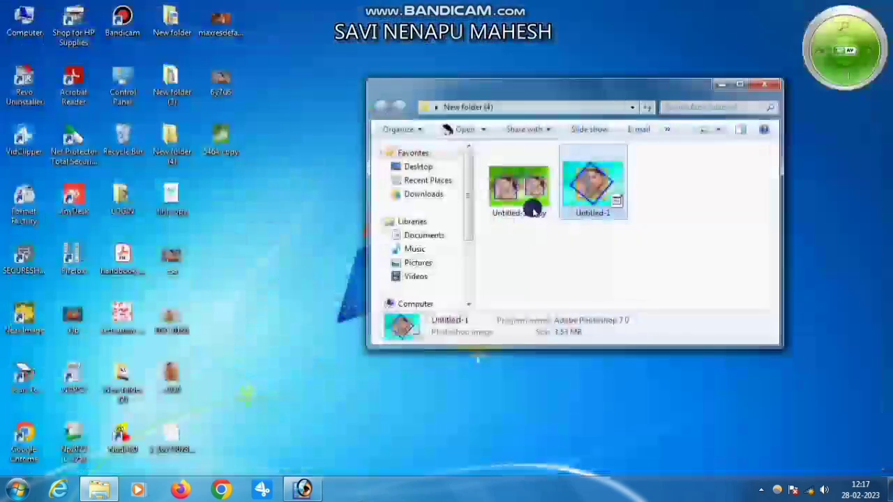
pyautogui.doubleClick(534, 200)
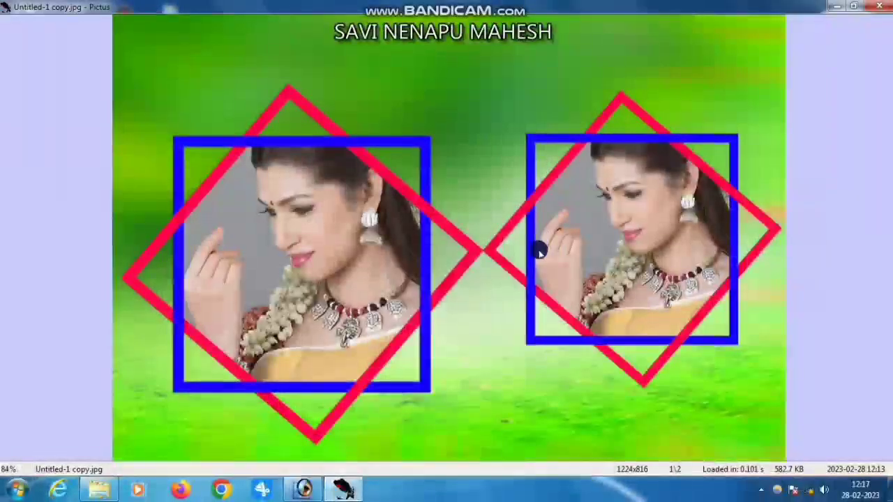
pyautogui.click(877, 6)
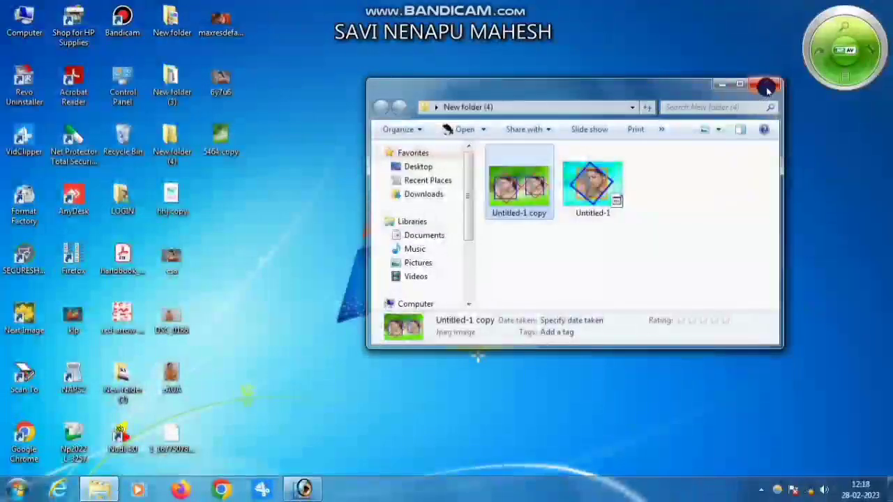
pyautogui.click(767, 89)
# Switch to Adobe Photoshop and create a new document named m with the 800 x 600 preset size.
pyautogui.click(303, 487)
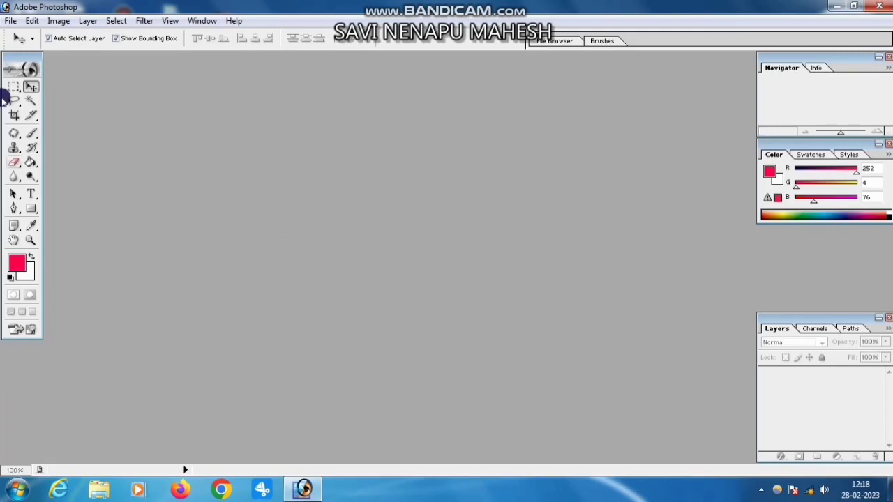
pyautogui.click(11, 21)
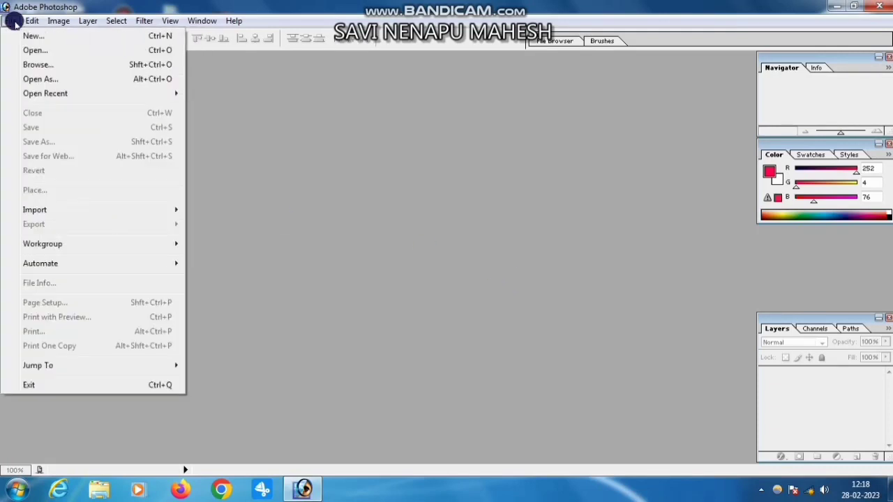
pyautogui.click(31, 35)
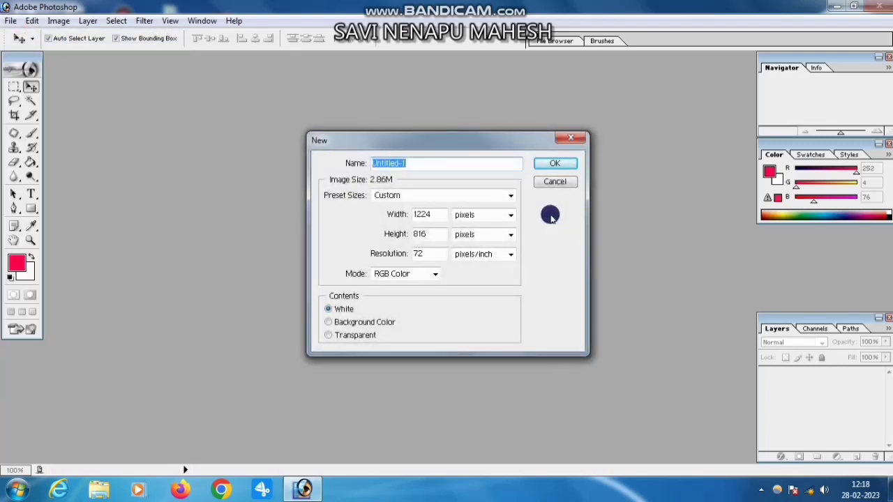
pyautogui.press('super+equal')
pyautogui.write('==================')
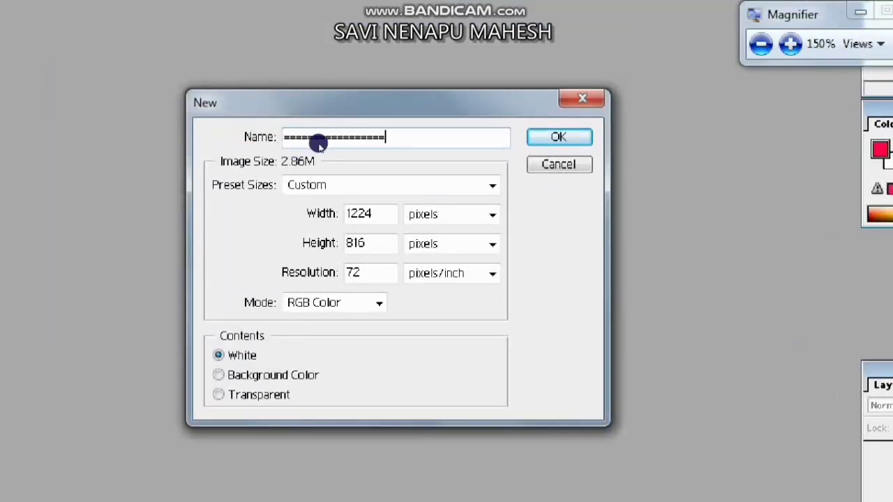
pyautogui.press('BackSpace')
pyautogui.press('BackSpace')
pyautogui.press('BackSpace')
pyautogui.press('BackSpace')
pyautogui.press('BackSpace')
pyautogui.press('BackSpace')
pyautogui.press('BackSpace')
pyautogui.press('BackSpace')
pyautogui.press('BackSpace')
pyautogui.press('BackSpace')
pyautogui.press('BackSpace')
pyautogui.press('BackSpace')
pyautogui.press('BackSpace')
pyautogui.press('BackSpace')
pyautogui.press('BackSpace')
pyautogui.press('BackSpace')
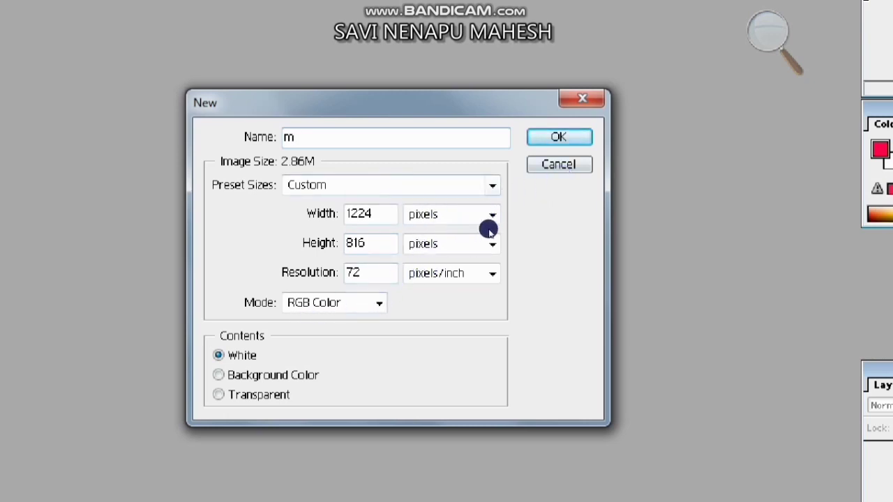
pyautogui.click(499, 191)
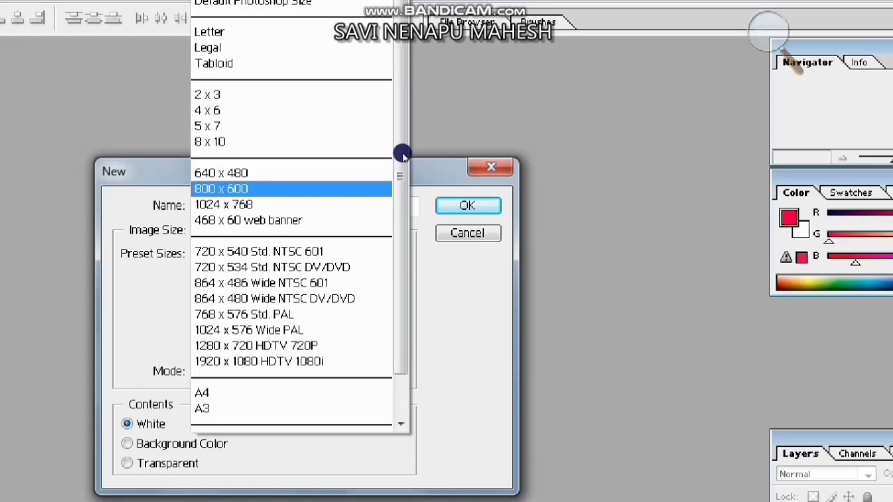
pyautogui.click(402, 153)
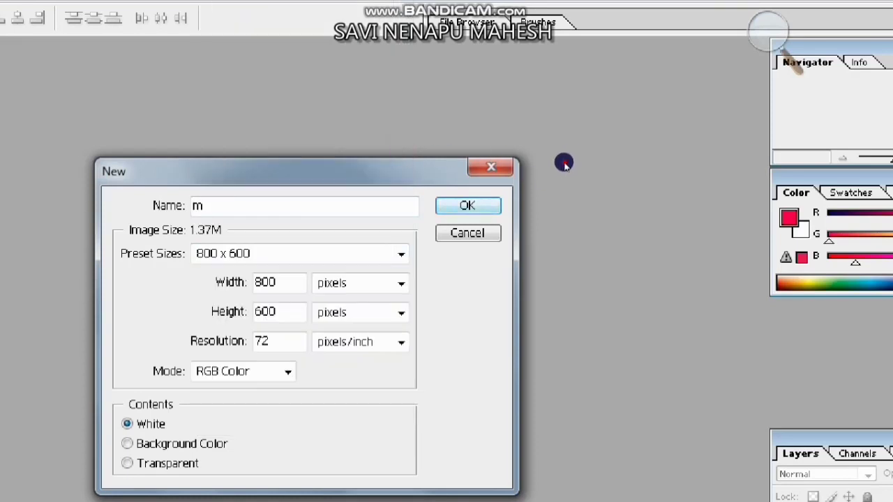
pyautogui.press('Return')
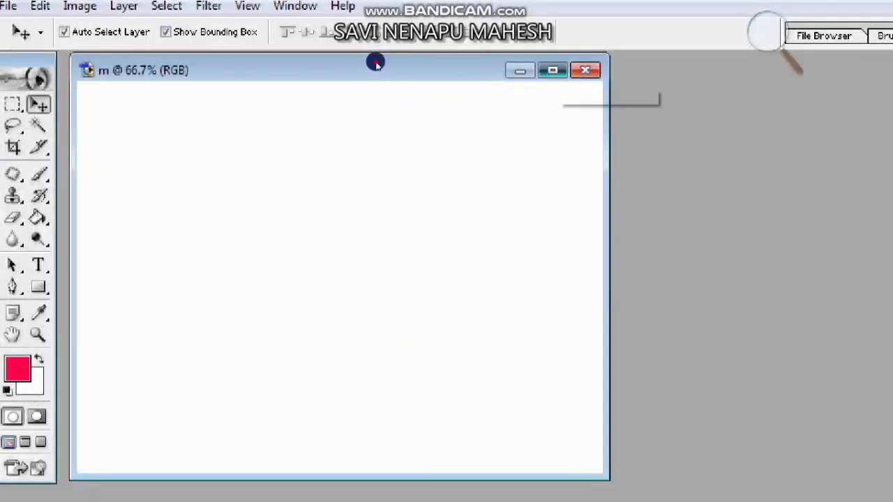
# Maximize the document window and add a new empty layer above the Background.
pyautogui.click(552, 69)
pyautogui.doubleClick(38, 335)
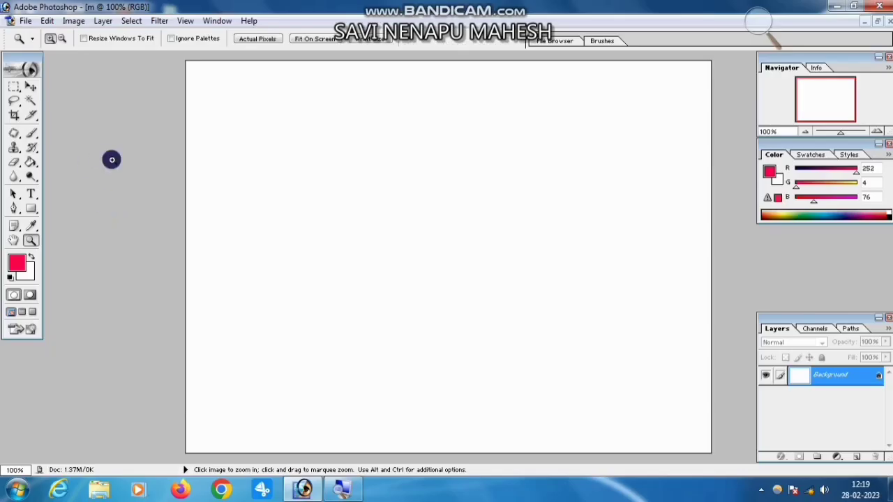
pyautogui.click(857, 458)
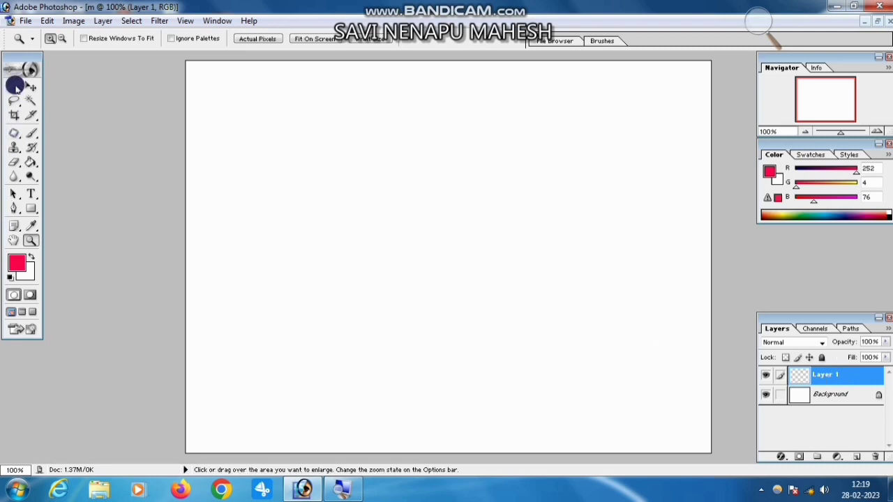
pyautogui.hotkey('ctrl', '+')
pyautogui.hotkey('ctrl', '+')
pyautogui.hotkey('ctrl', '+')
pyautogui.hotkey('ctrl', '+')
pyautogui.hotkey('ctrl', '+')
pyautogui.hotkey('ctrl', '+')
pyautogui.hotkey('ctrl', '+')
pyautogui.hotkey('ctrl', '+')
pyautogui.hotkey('ctrl', '+')
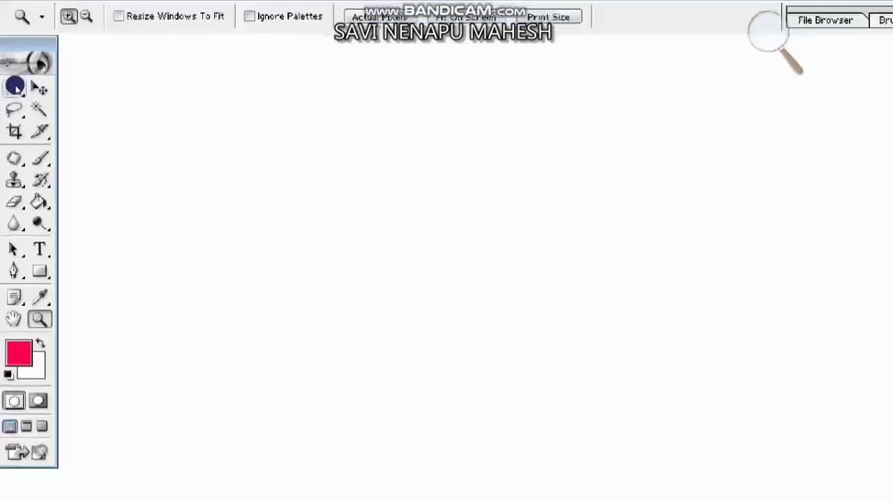
pyautogui.click(15, 87)
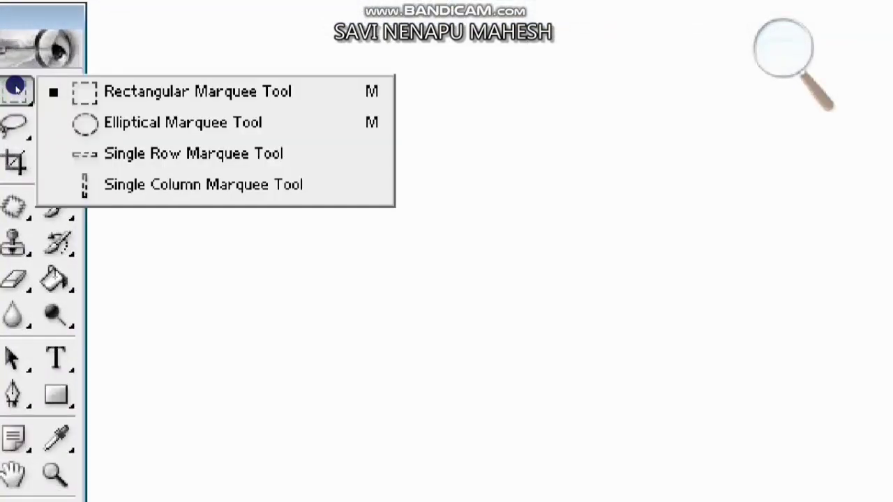
pyautogui.click(74, 89)
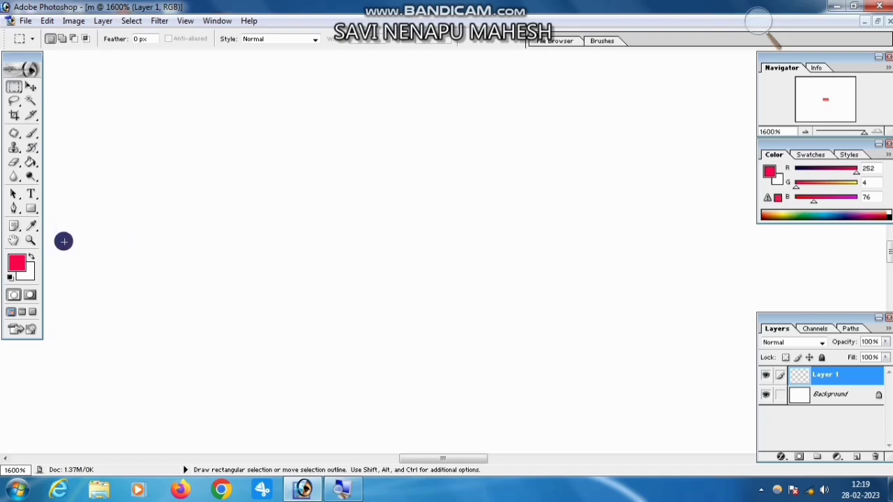
pyautogui.click(30, 240)
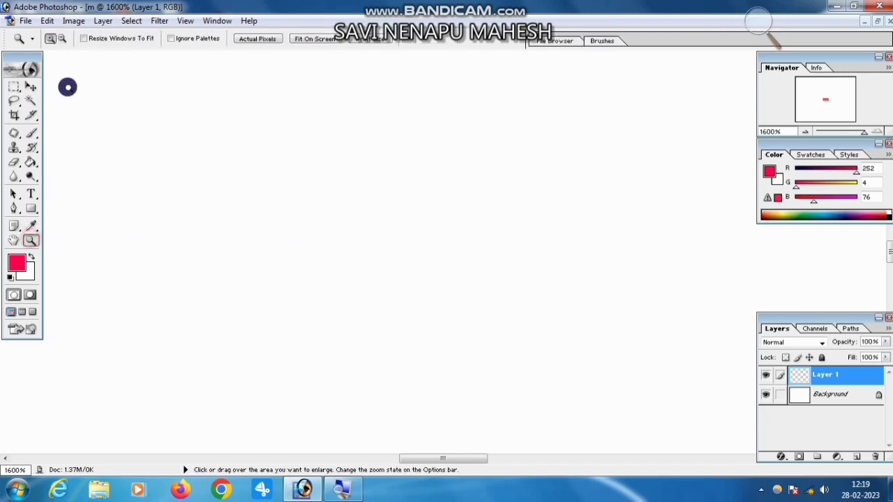
pyautogui.click(61, 39)
pyautogui.click(334, 233)
pyautogui.click(337, 234)
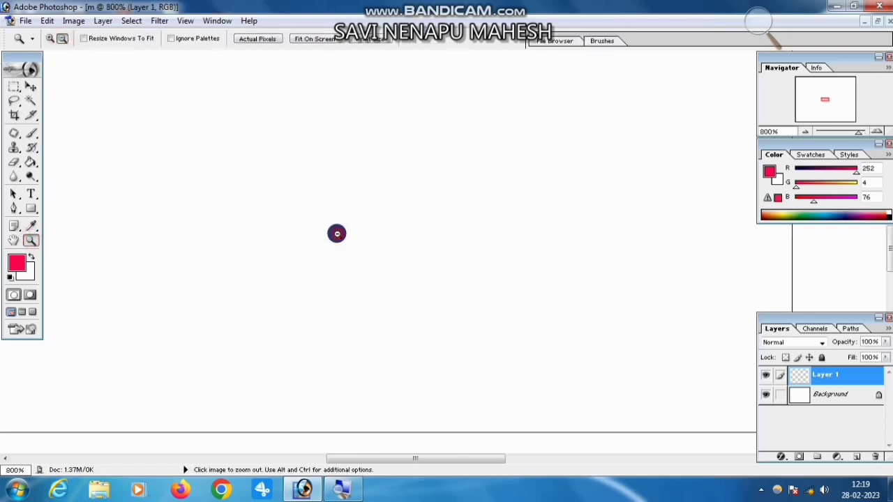
pyautogui.click(337, 234)
pyautogui.click(337, 234)
pyautogui.click(337, 234)
pyautogui.click(336, 234)
pyautogui.click(337, 234)
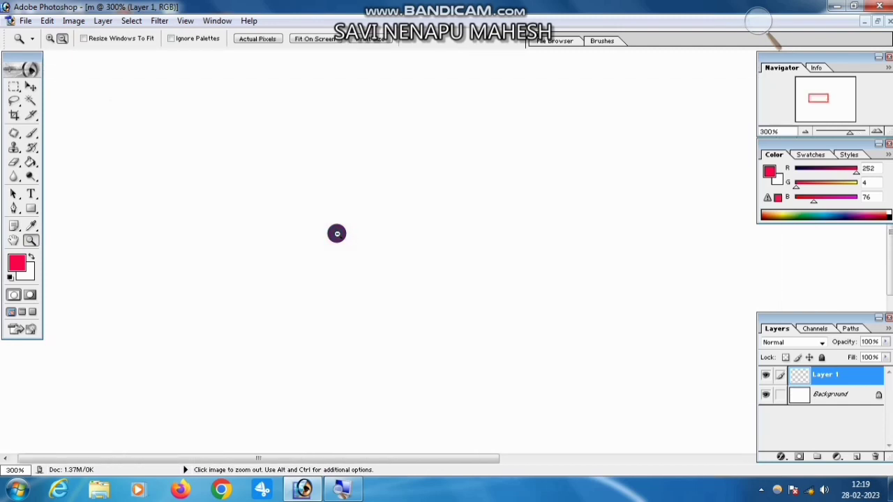
pyautogui.click(337, 234)
pyautogui.click(337, 233)
pyautogui.click(336, 233)
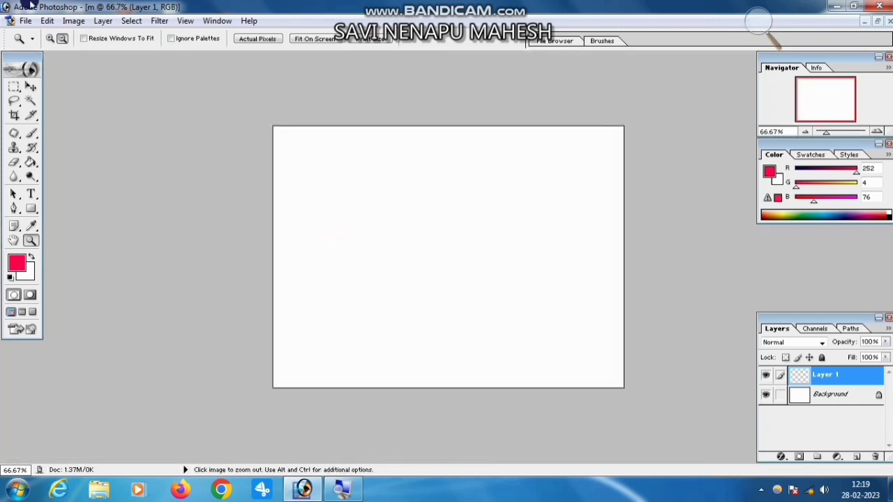
pyautogui.click(51, 39)
pyautogui.click(391, 199)
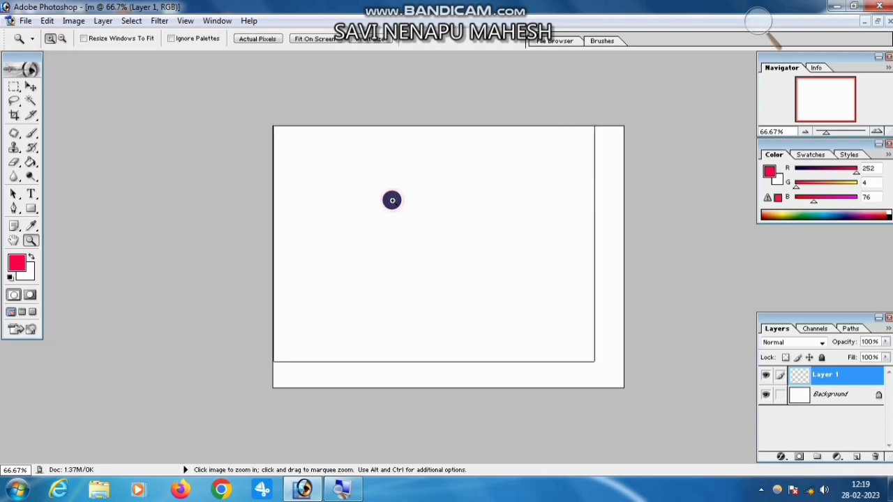
pyautogui.click(30, 136)
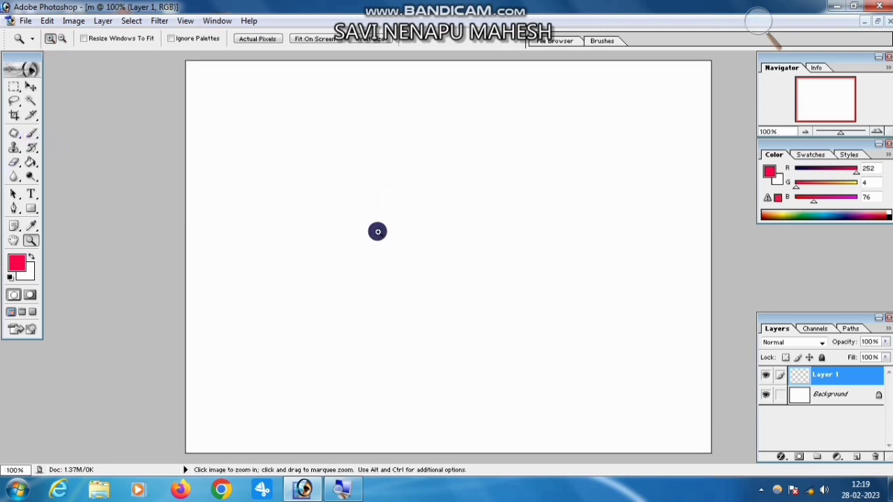
# Draw a large square selection in the middle of the canvas with the Rectangular Marquee tool.
pyautogui.click(15, 90)
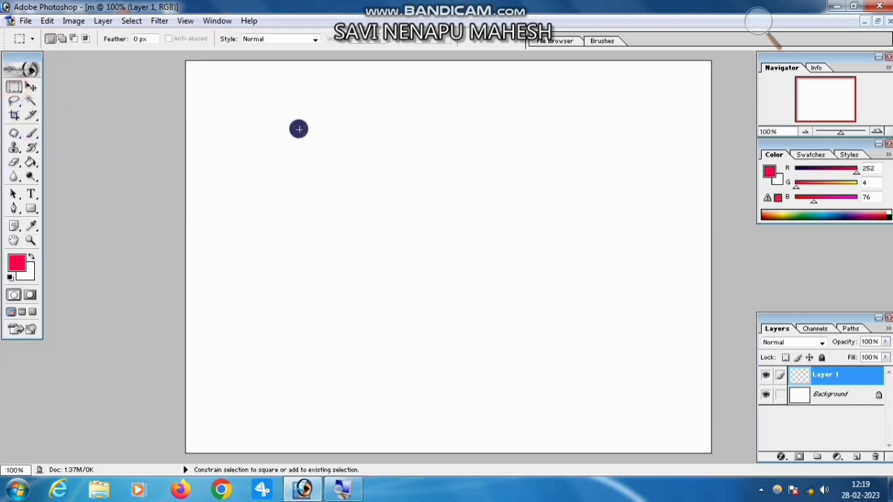
pyautogui.moveTo(297, 128); pyautogui.dragTo(552, 381)
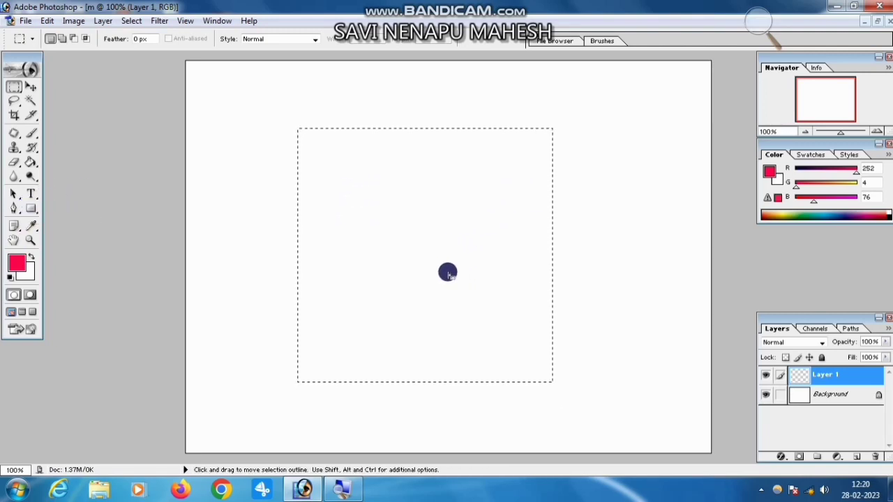
# Stroke the square selection on Layer 1 with a 20 px inside border in dark maroon 4B0217, and clear the selection.
pyautogui.rightClick(448, 270)
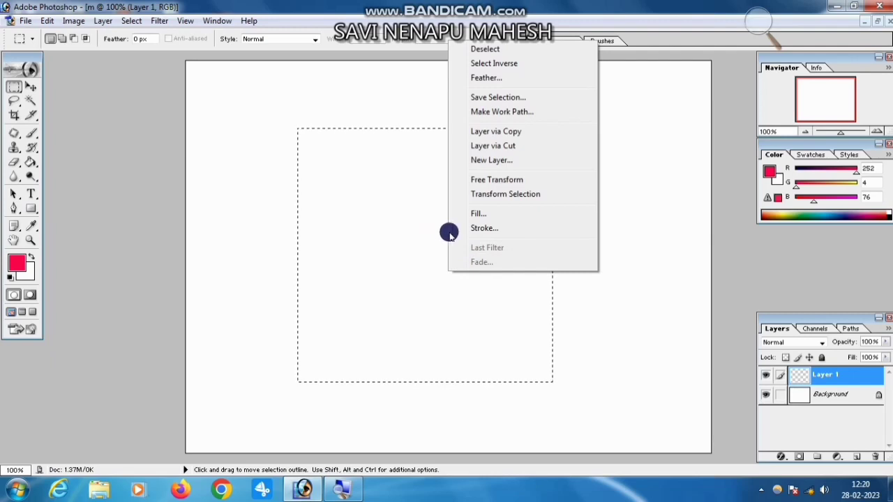
pyautogui.click(477, 228)
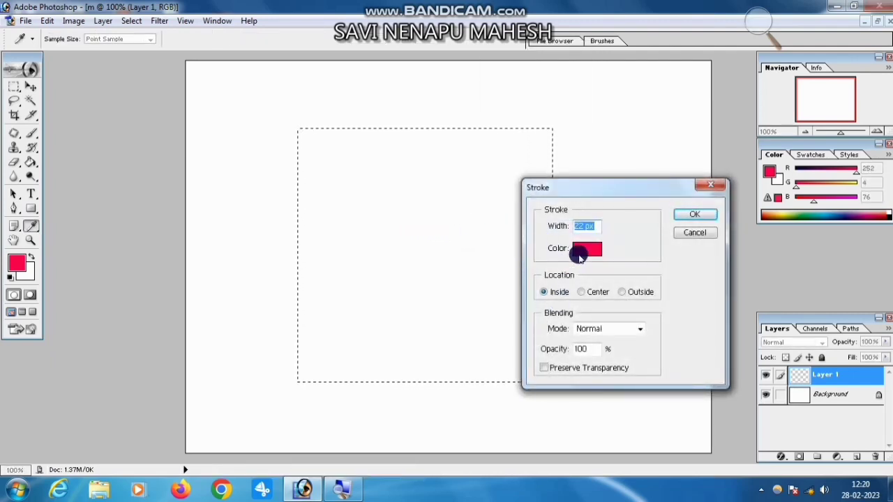
pyautogui.moveTo(597, 225); pyautogui.dragTo(569, 231)
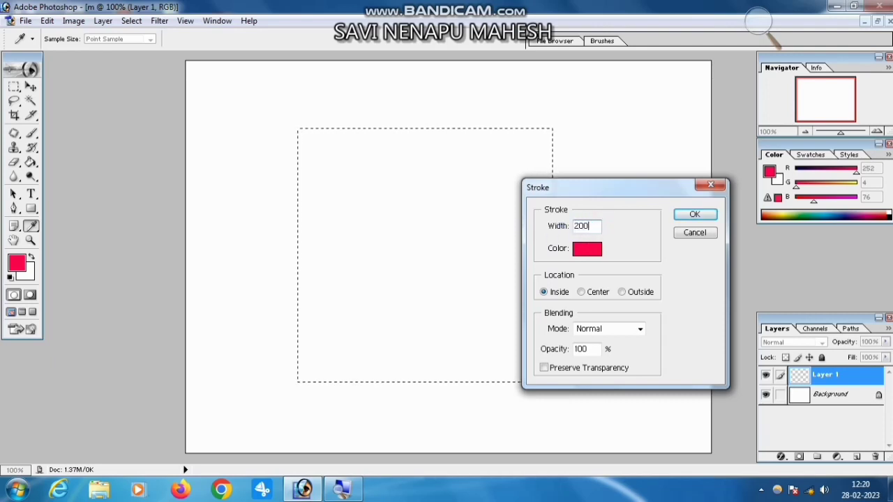
pyautogui.moveTo(557, 236); pyautogui.dragTo(574, 235)
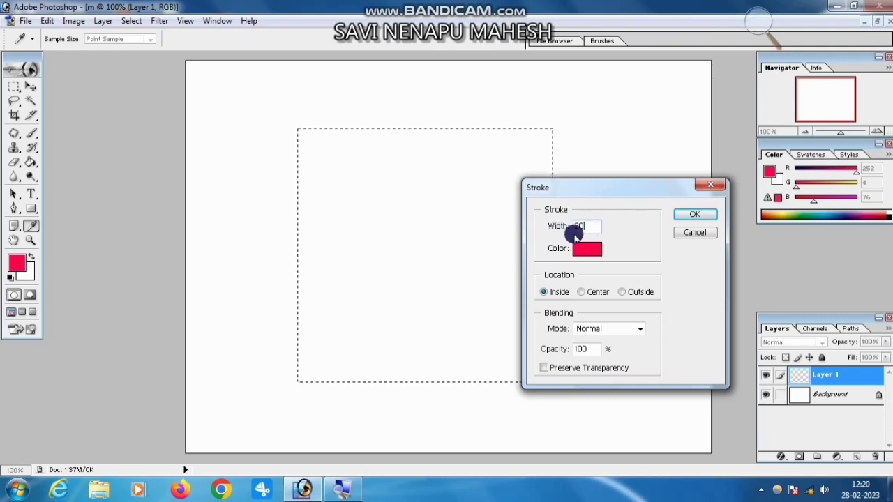
pyautogui.click(587, 249)
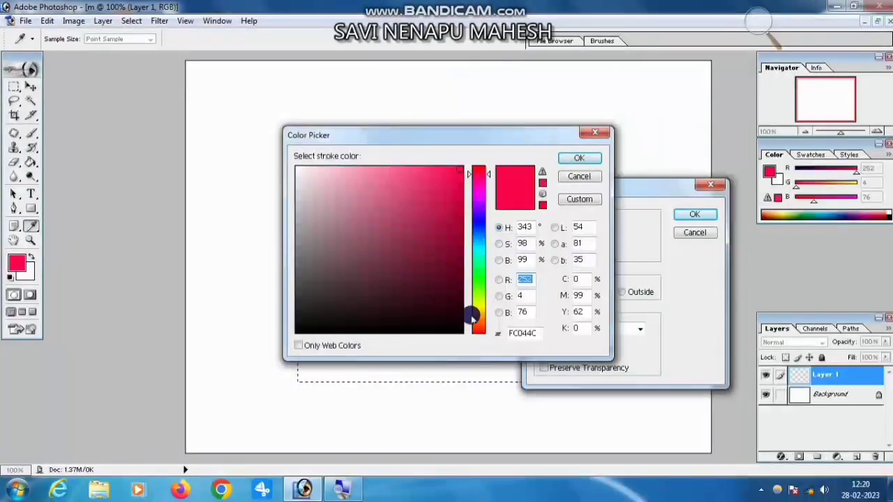
pyautogui.click(460, 285)
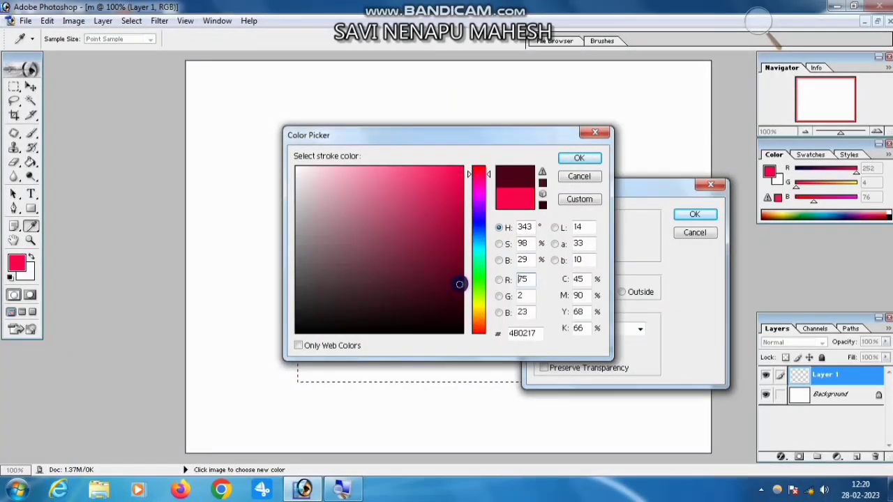
pyautogui.click(571, 160)
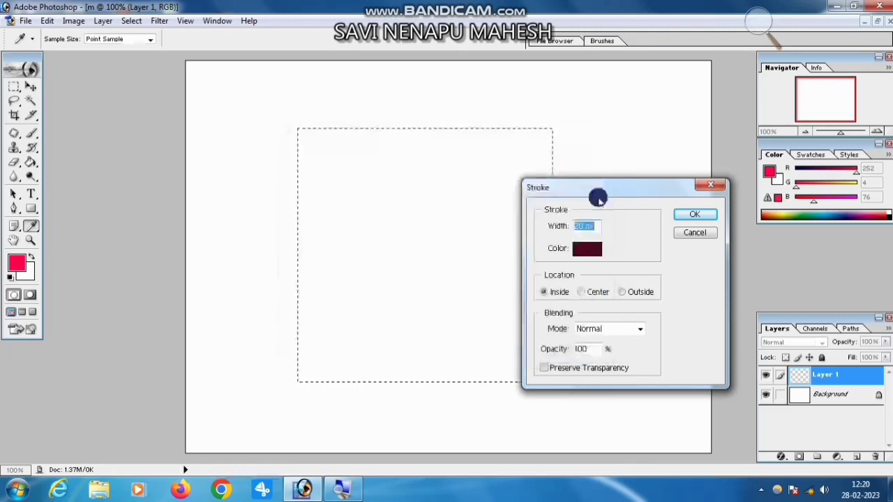
pyautogui.click(700, 216)
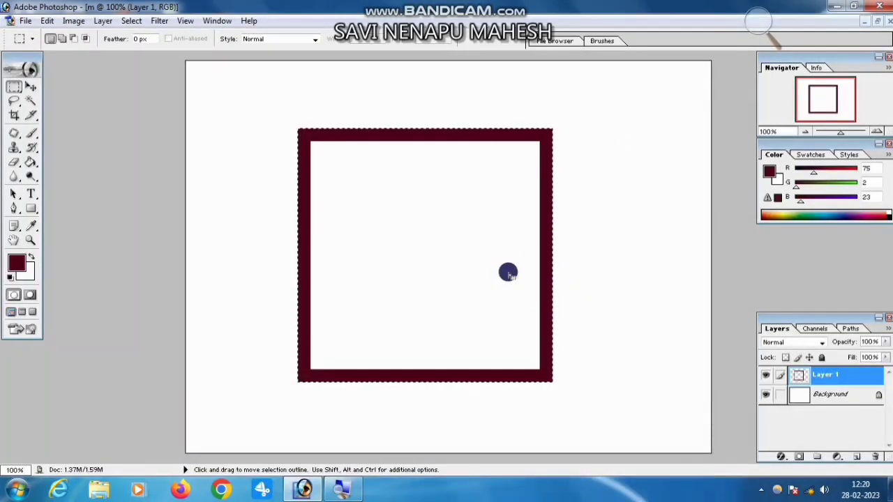
pyautogui.hotkey('ctrl', 'd')
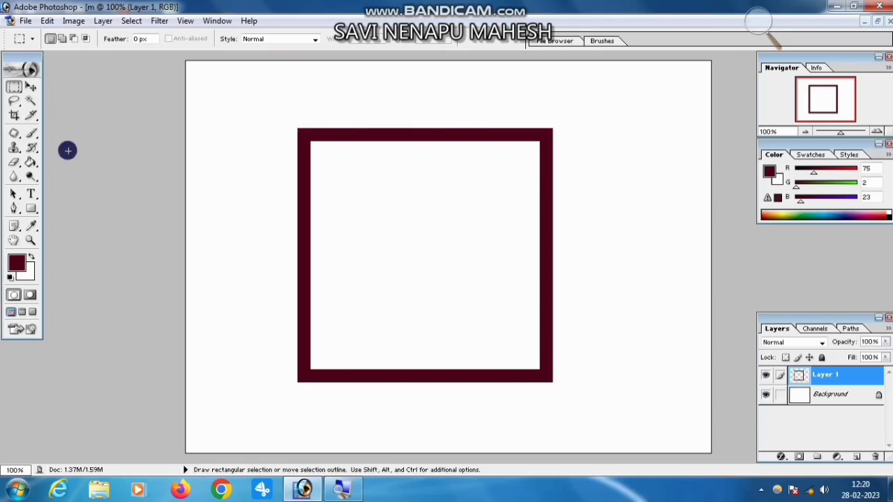
# Activate the Move tool with its bounding box shown and duplicate Layer 1.
pyautogui.click(31, 241)
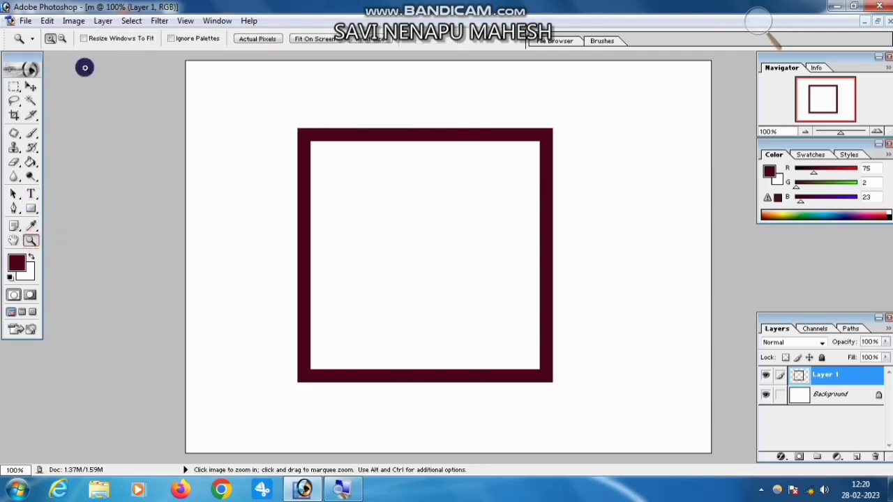
pyautogui.click(32, 87)
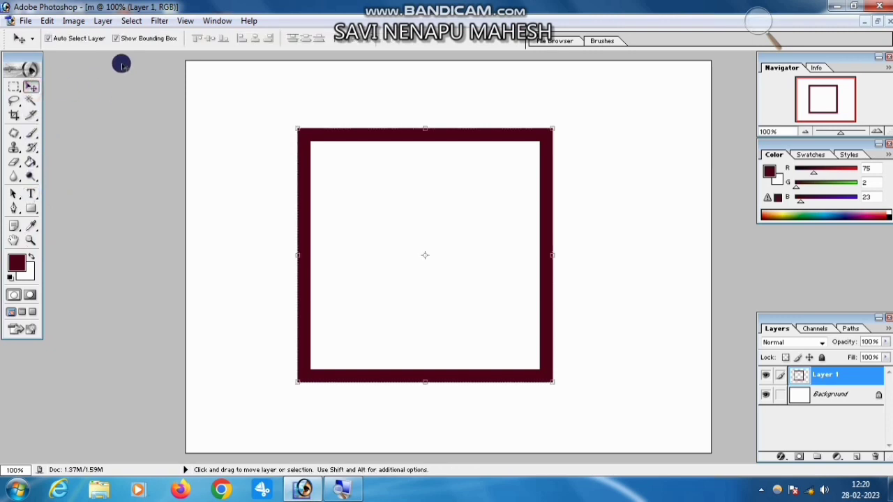
pyautogui.click(64, 43)
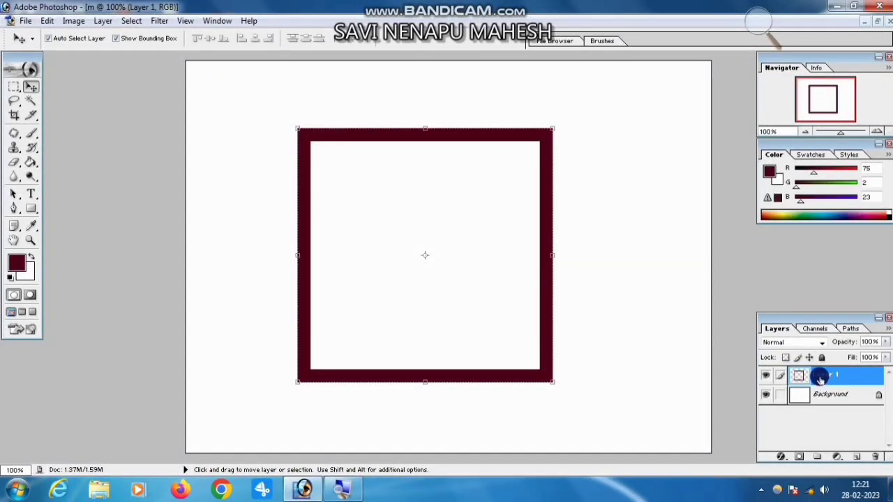
pyautogui.hotkey('ctrl', 'j')
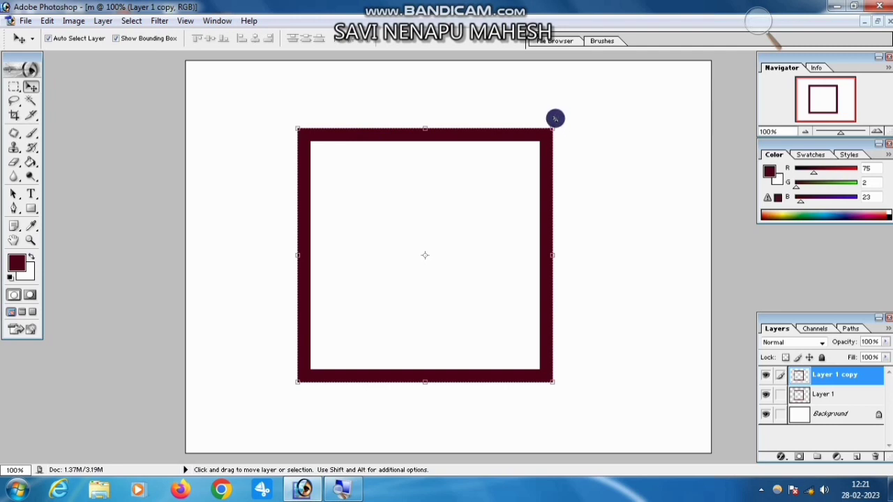
# Rotate the duplicated square frame about 39.9° around its centre and apply the transformation.
pyautogui.moveTo(555, 119); pyautogui.dragTo(562, 240)
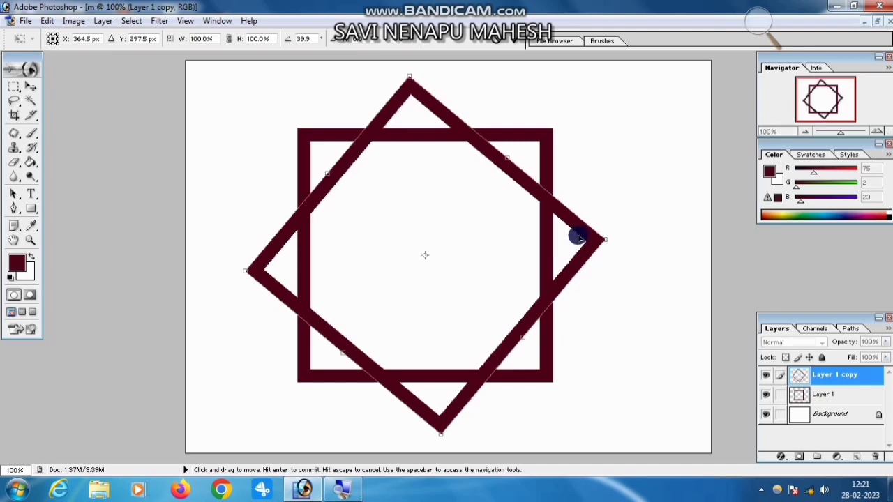
pyautogui.click(37, 238)
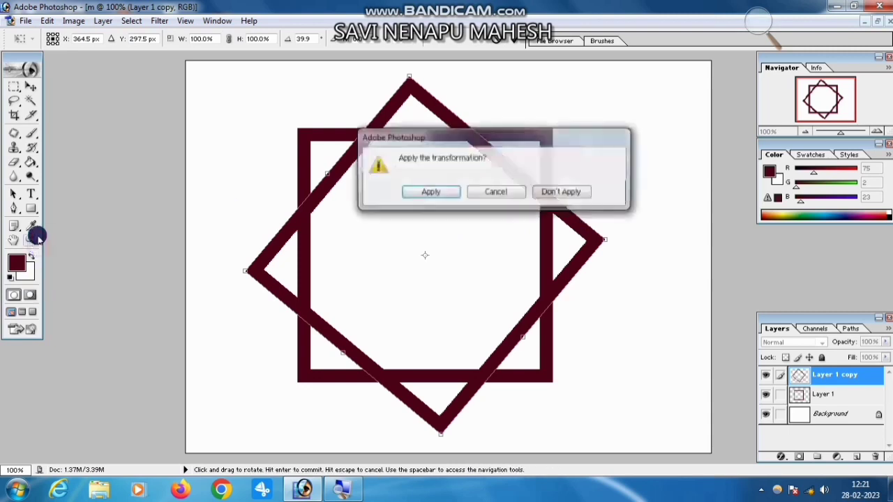
pyautogui.click(429, 191)
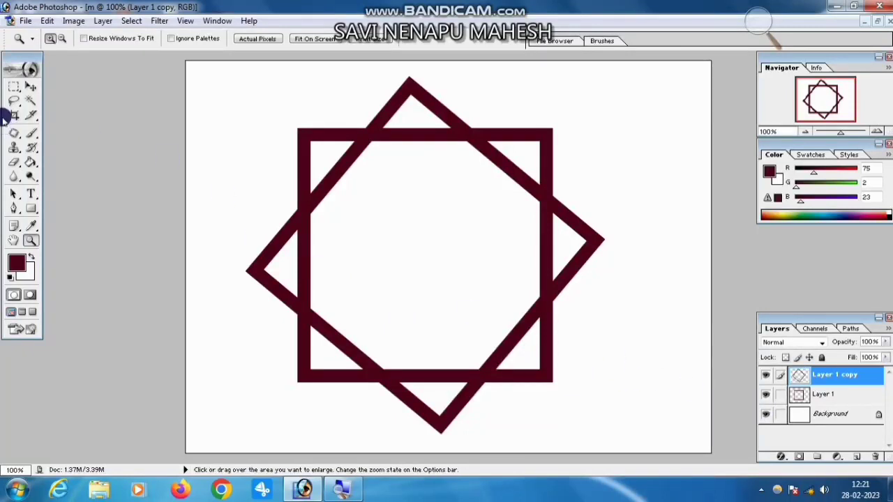
pyautogui.click(31, 87)
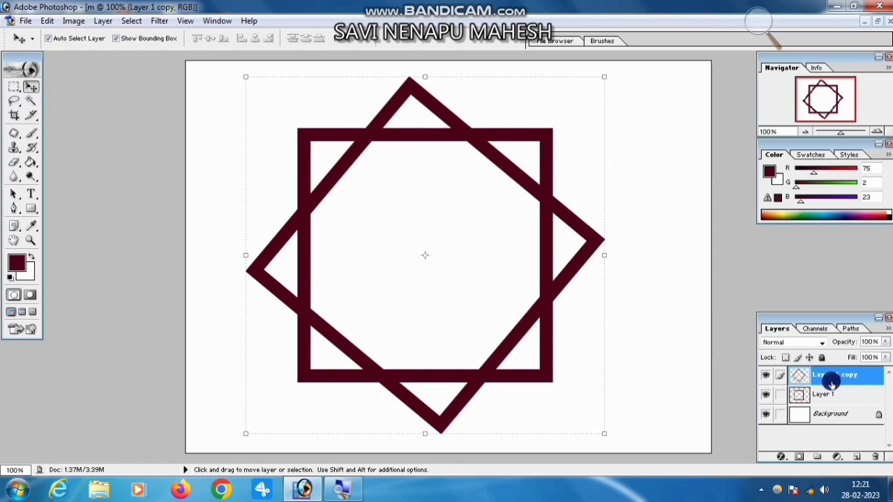
# Recolor the rotated frame pink using Hue/Saturation with Hue +6, Saturation +100 and Lightness +62.
pyautogui.press('u')
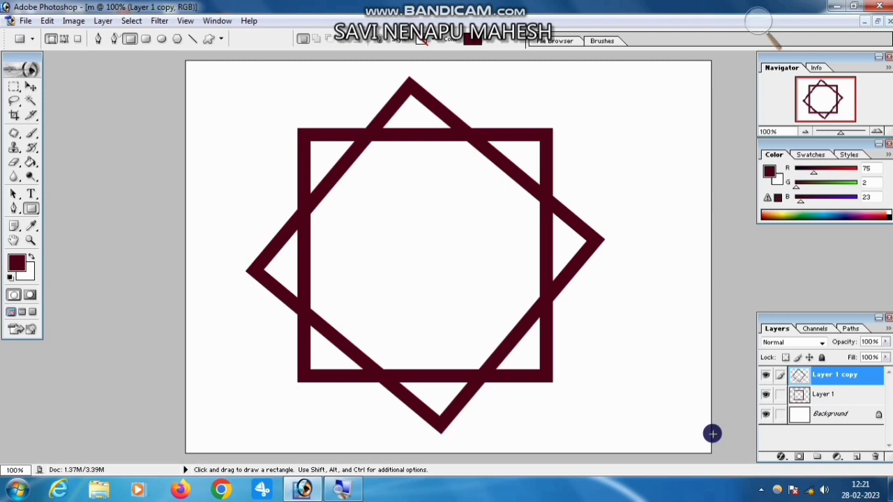
pyautogui.hotkey('ctrl', 'u')
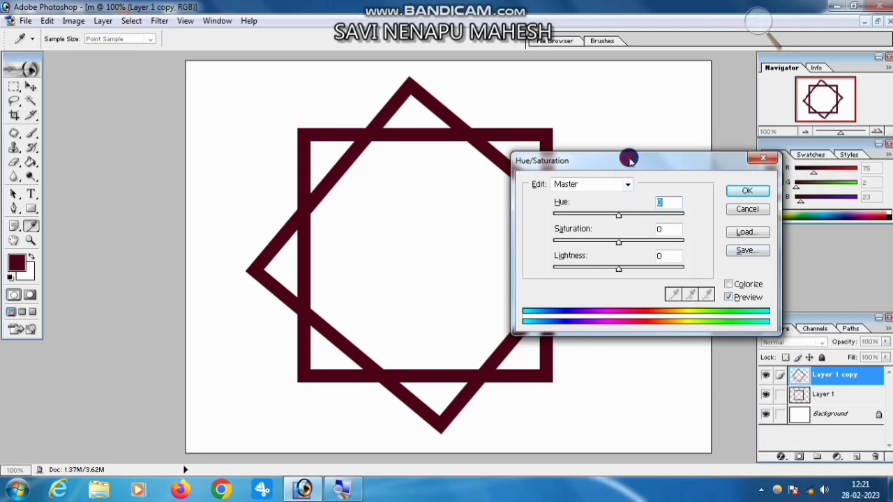
pyautogui.moveTo(629, 159); pyautogui.dragTo(704, 133)
pyautogui.moveTo(695, 217); pyautogui.dragTo(743, 190)
pyautogui.moveTo(694, 248); pyautogui.dragTo(734, 243)
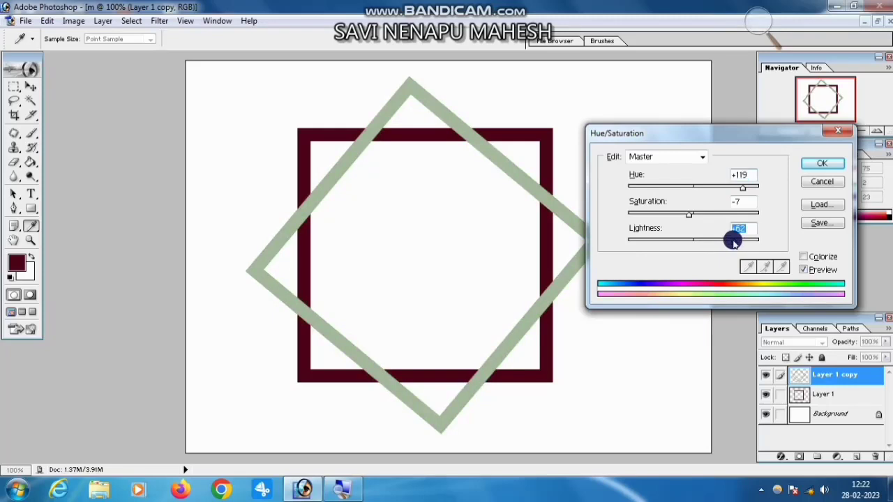
pyautogui.moveTo(741, 188); pyautogui.dragTo(769, 218)
pyautogui.press('Return')
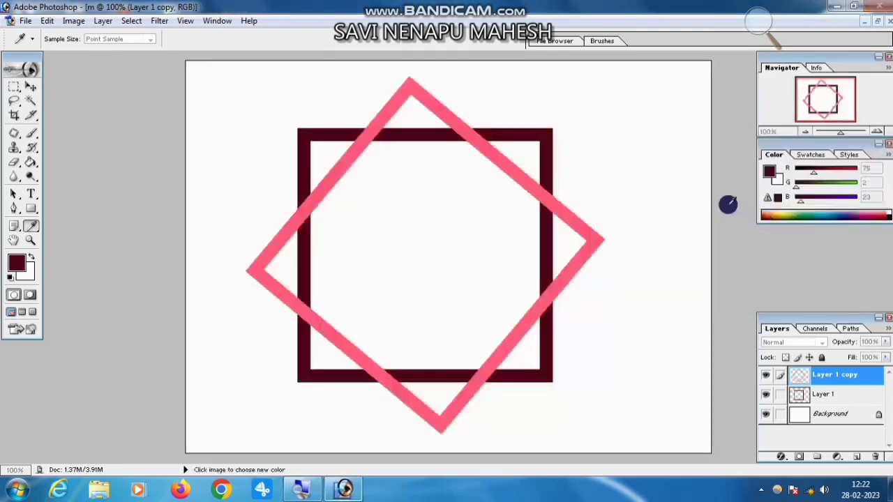
pyautogui.click(834, 9)
pyautogui.click(342, 488)
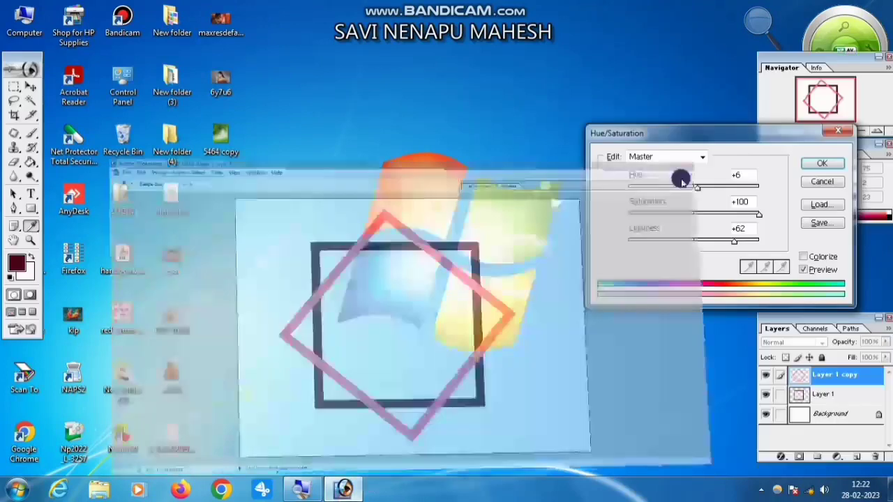
pyautogui.click(816, 166)
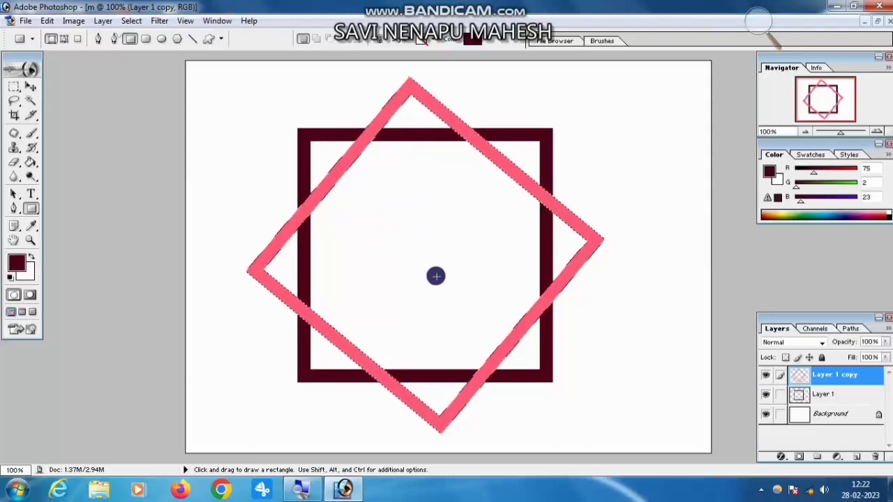
# Load the Layer 1 copy Transparency channel of document m as a new selection.
pyautogui.click(129, 21)
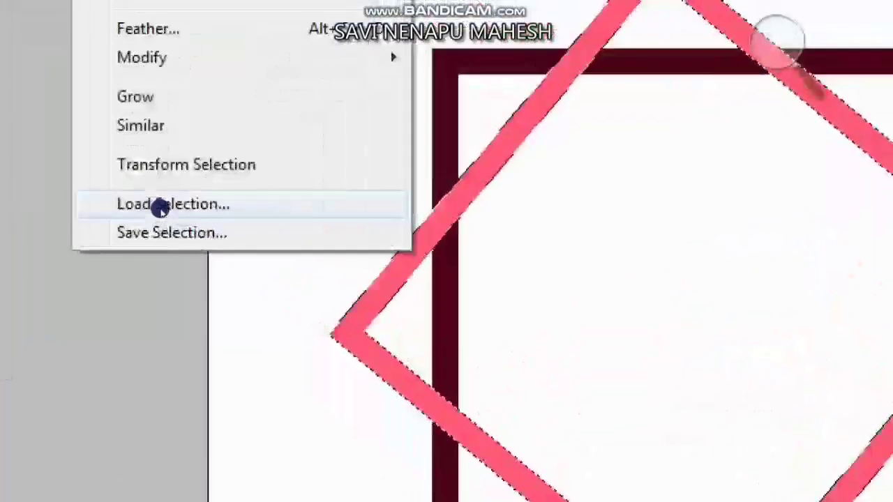
pyautogui.click(160, 204)
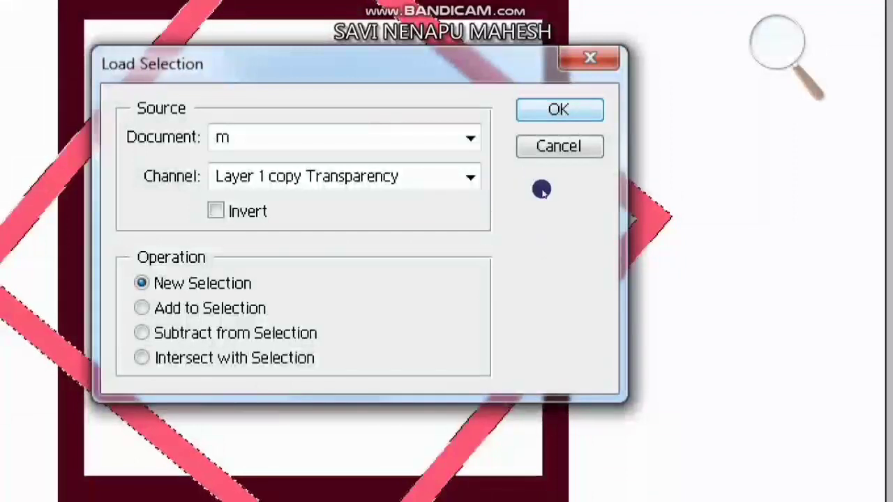
pyautogui.press('Return')
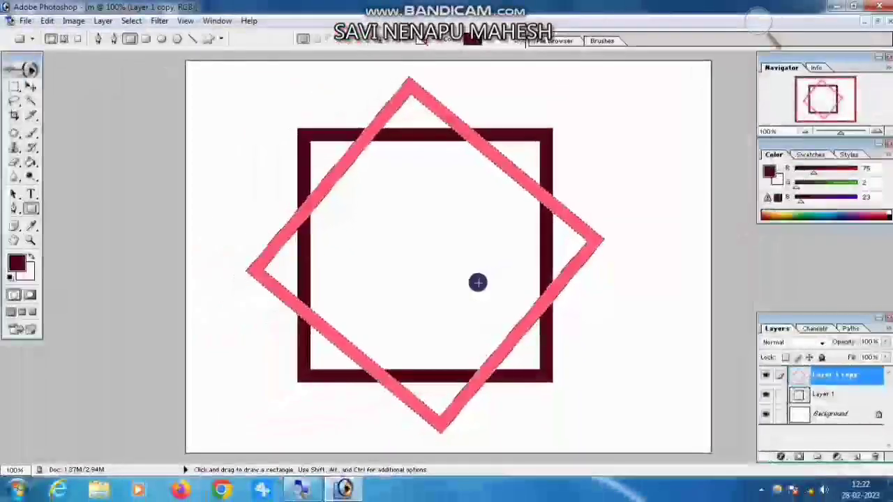
# Copy the selected overlap areas of Layer 1 to a new layer and place it above Layer 1 copy.
pyautogui.click(820, 395)
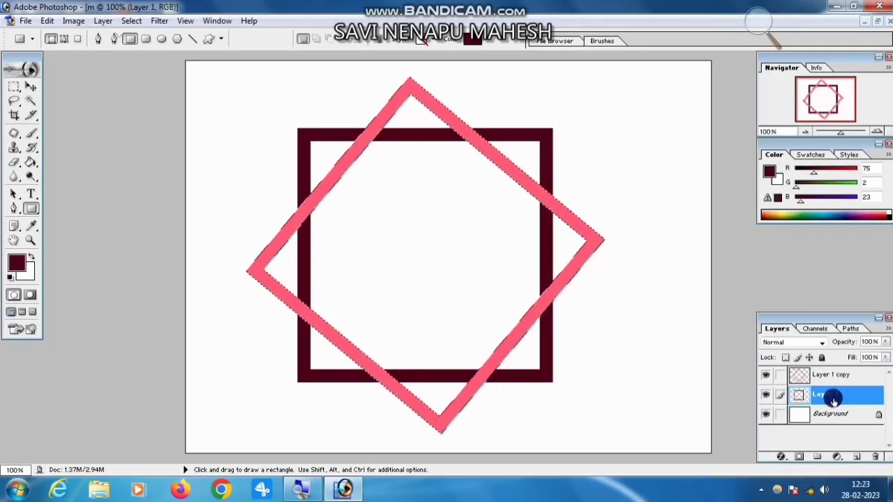
pyautogui.hotkey('ctrl', 'j')
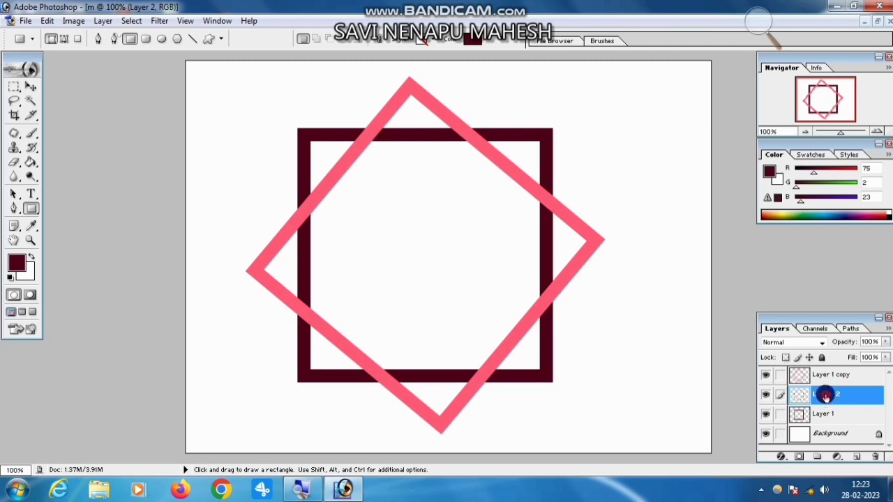
pyautogui.moveTo(825, 394); pyautogui.dragTo(826, 375)
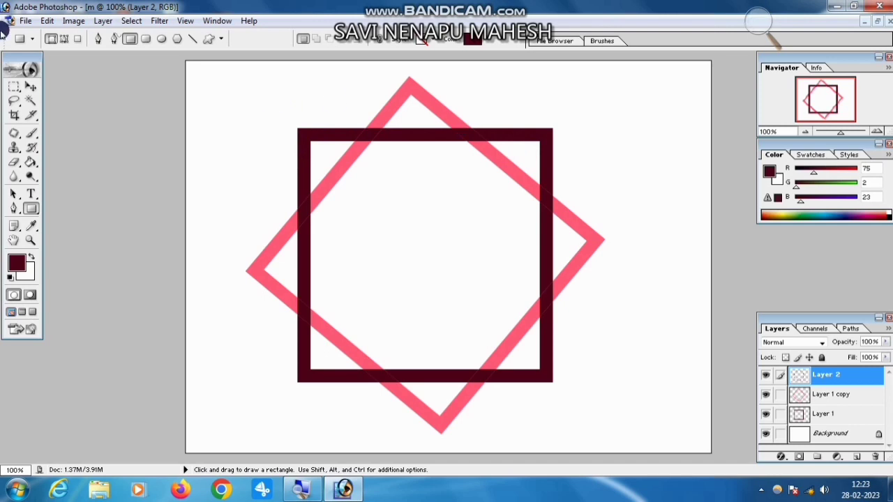
# Delete Layer 2's overlap pieces at alternate frame crossings, including those on the upper left side, bottom left and top right, using rectangular selections.
pyautogui.click(13, 89)
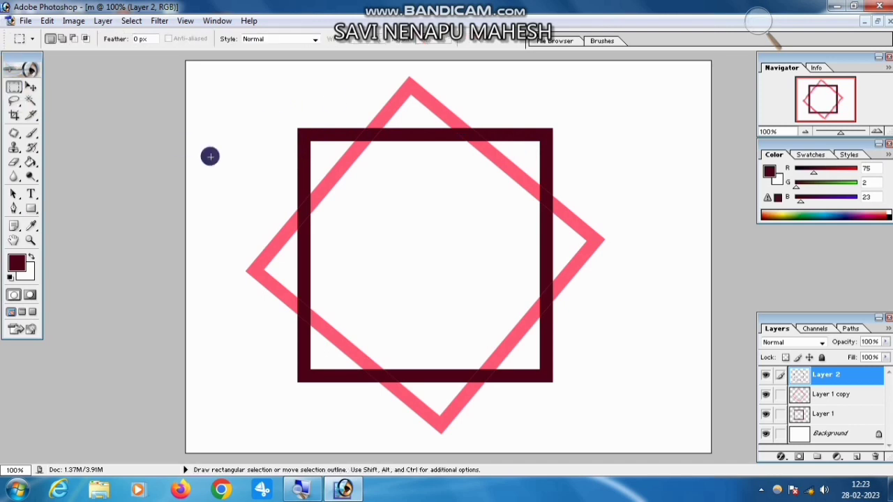
pyautogui.moveTo(291, 197); pyautogui.dragTo(317, 236)
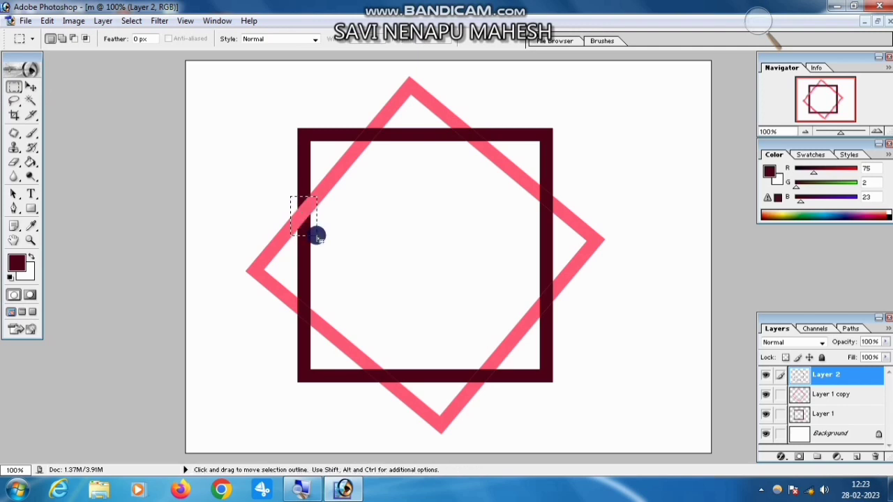
pyautogui.press('ctrl')
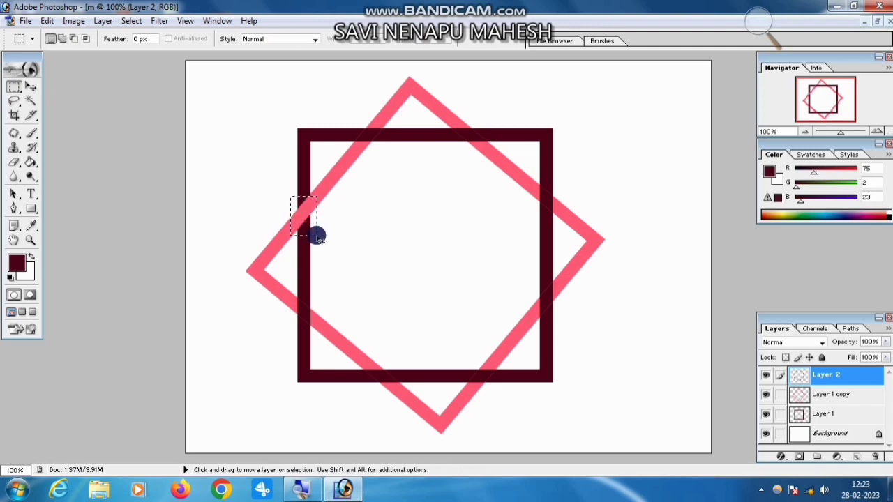
pyautogui.hotkey('ctrl', 'd')
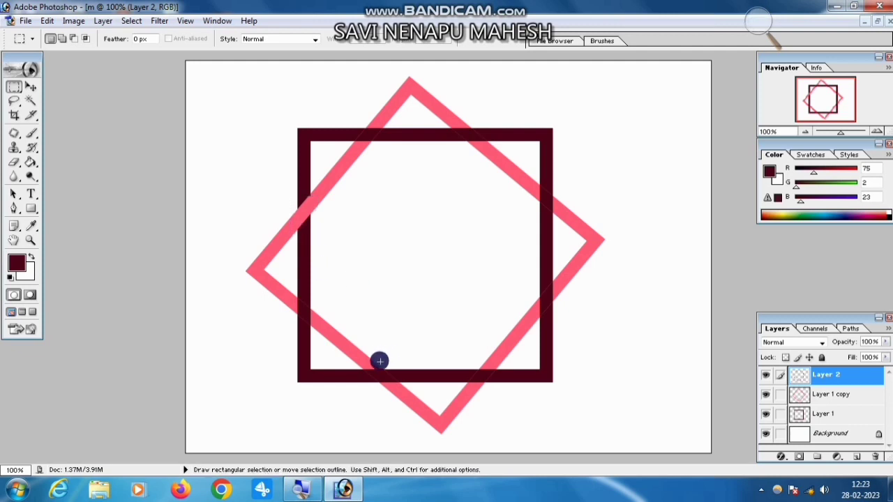
pyautogui.moveTo(363, 366); pyautogui.dragTo(408, 389)
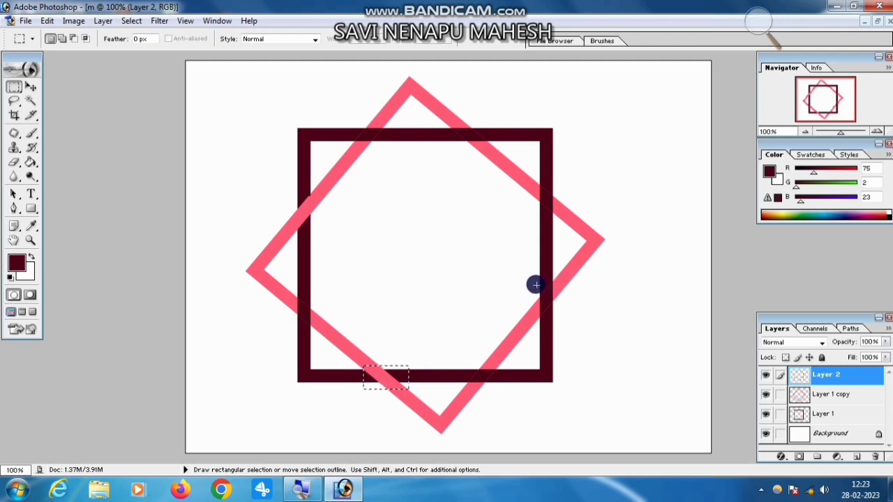
pyautogui.moveTo(448, 112); pyautogui.dragTo(490, 152)
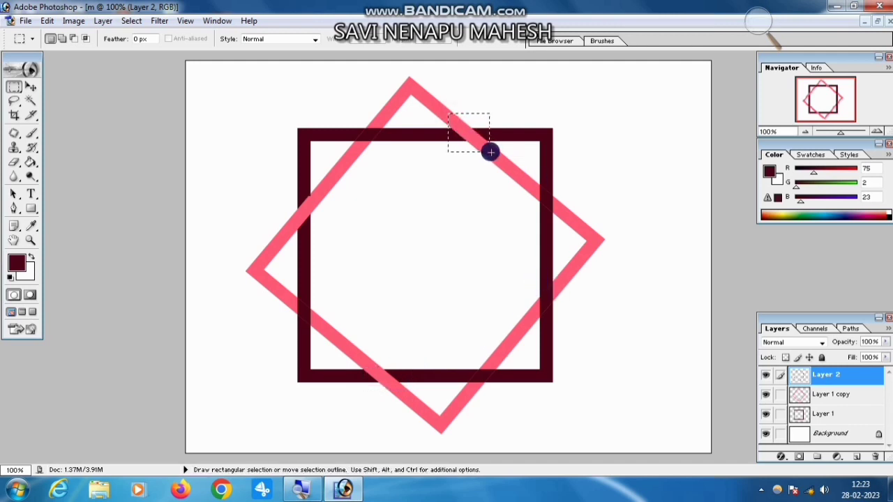
# Delete Layer 2's overlap piece at the lower crossing on the dark frame's right side using rectangular selections.
pyautogui.click(583, 185)
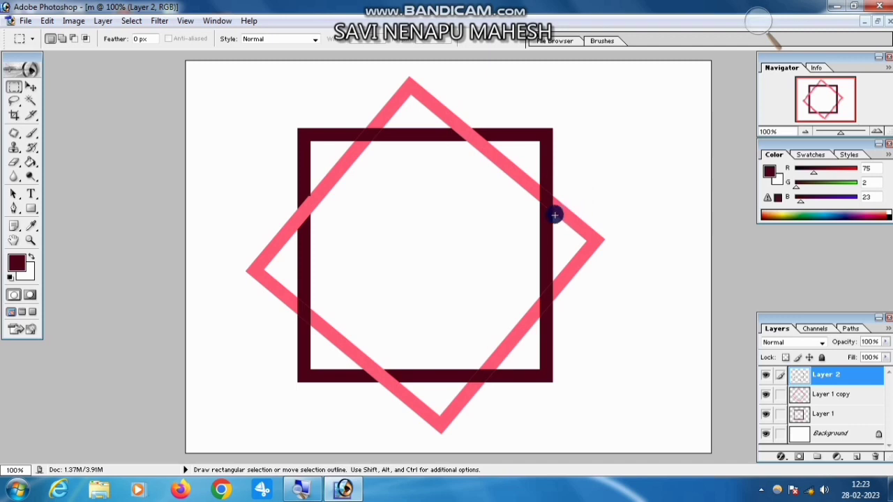
pyautogui.moveTo(530, 289); pyautogui.dragTo(564, 311)
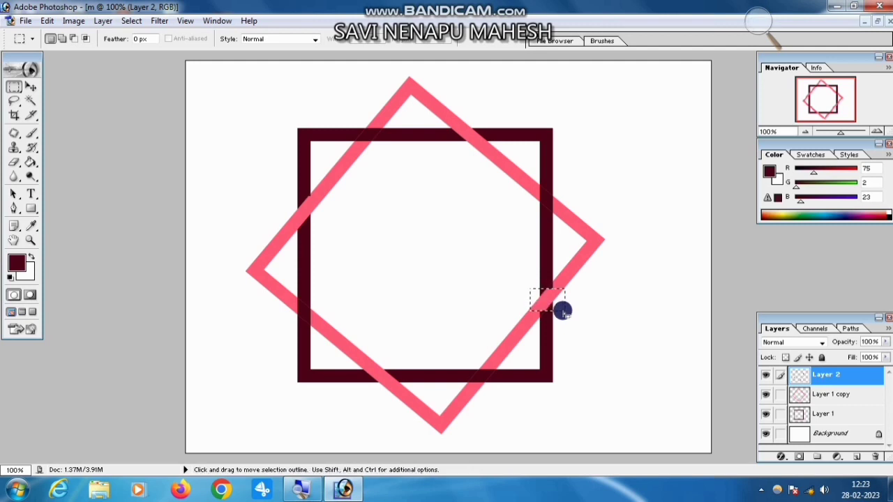
pyautogui.moveTo(528, 284); pyautogui.dragTo(559, 298)
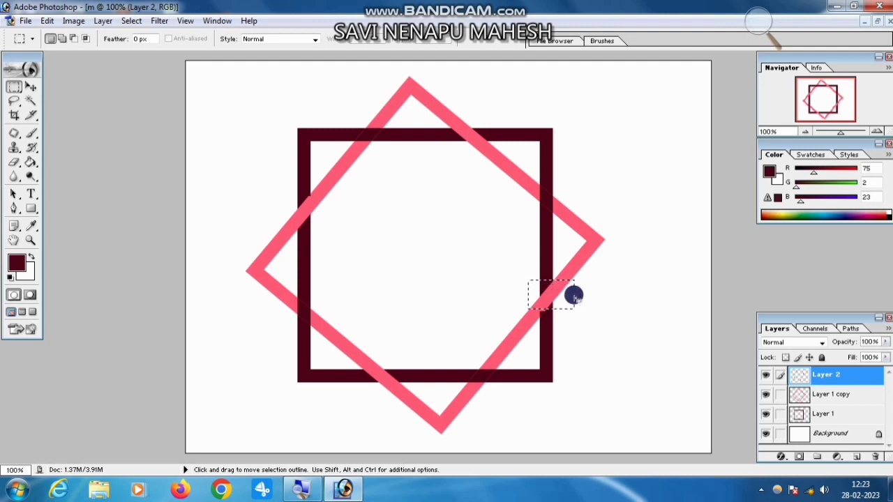
pyautogui.click(572, 312)
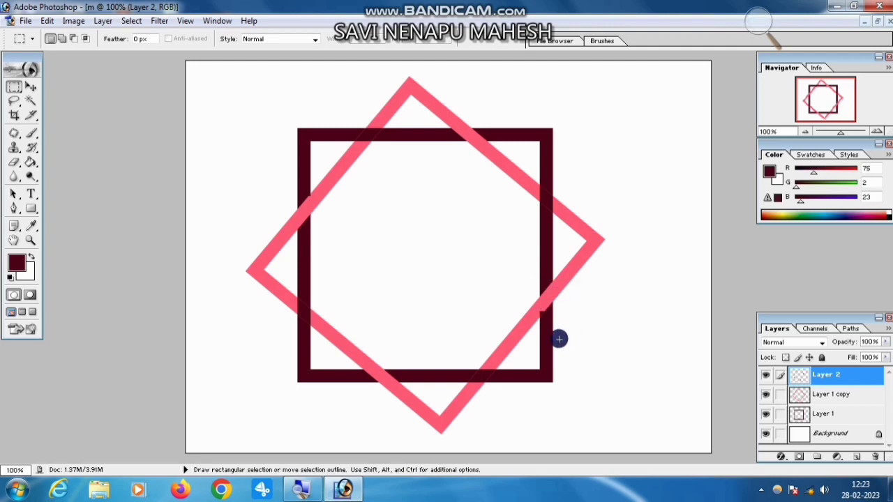
pyautogui.moveTo(536, 264); pyautogui.dragTo(556, 328)
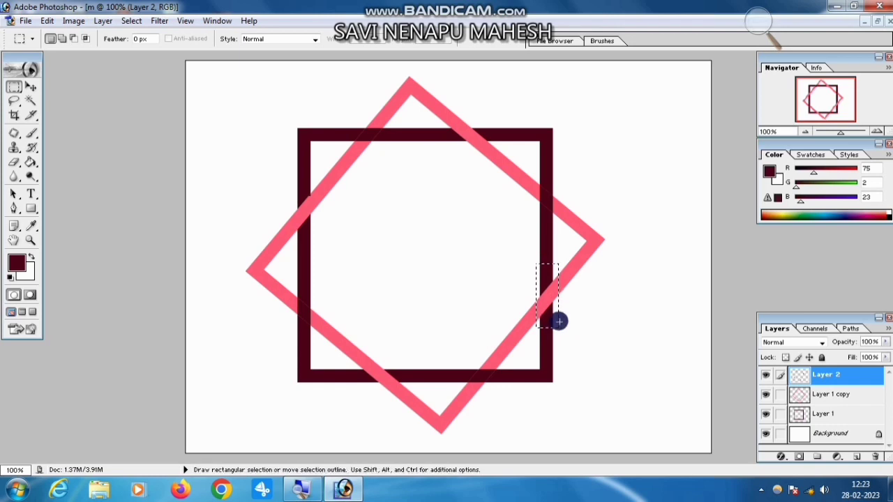
pyautogui.click(561, 317)
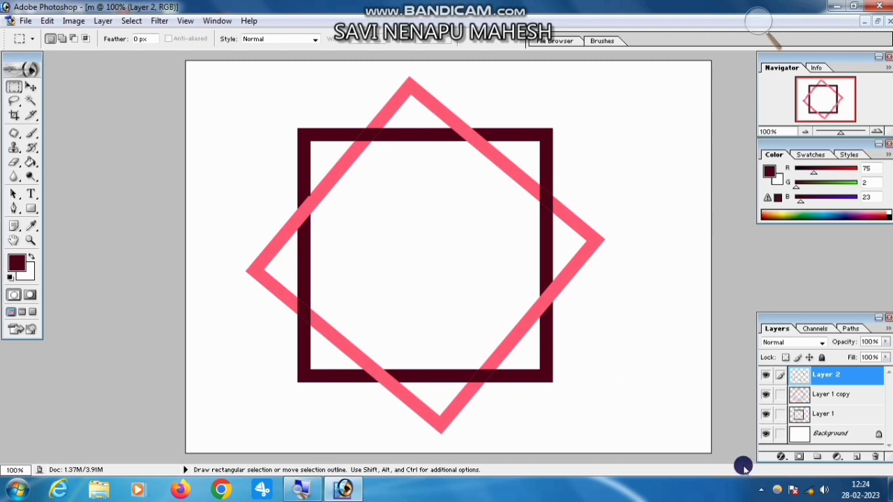
# Merge Layer 2 and Layer 1 copy down into Layer 1, and move the merged frames slightly toward the upper right.
pyautogui.hotkey('ctrl', 'e')
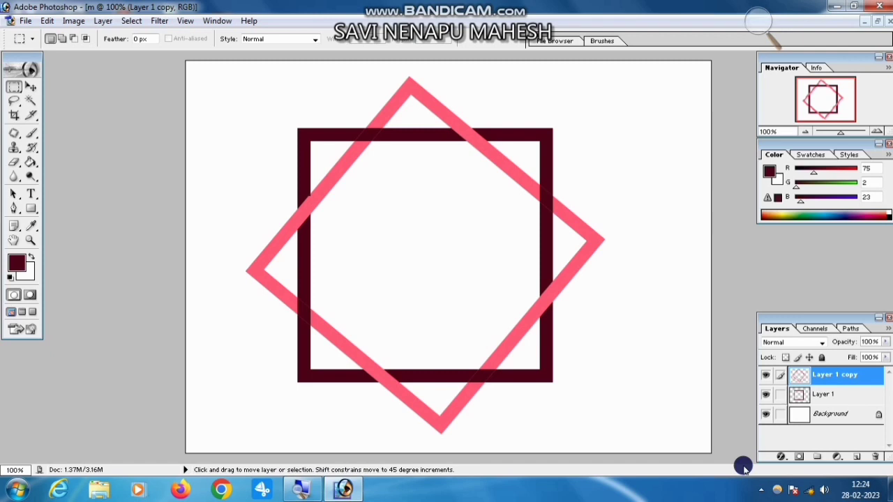
pyautogui.hotkey('ctrl', 'e')
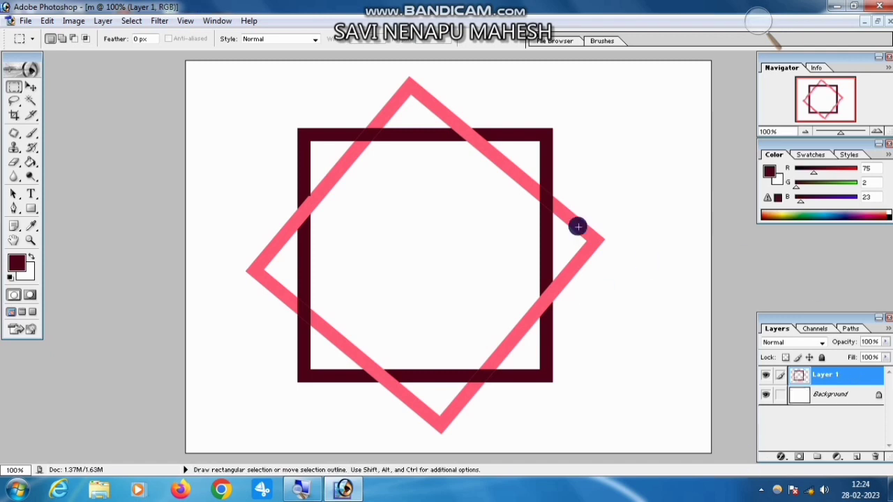
pyautogui.click(30, 86)
pyautogui.moveTo(544, 205); pyautogui.dragTo(567, 203)
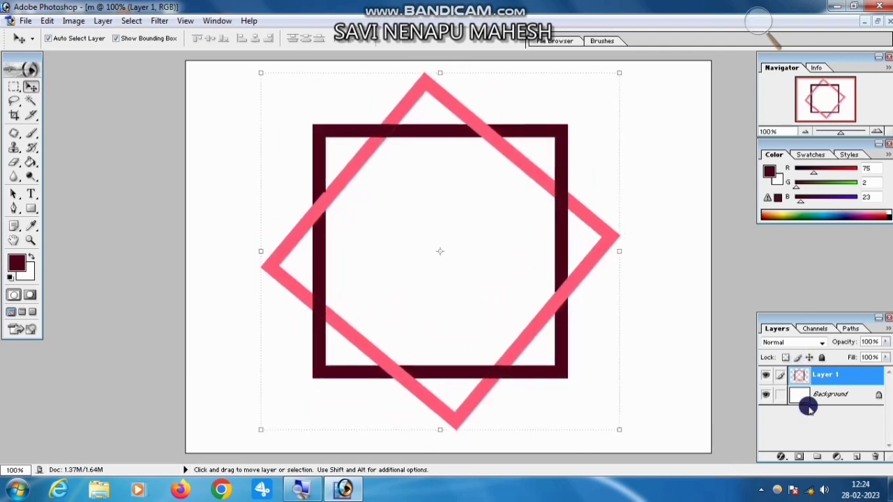
# Delete the Background layer of document m.
pyautogui.rightClick(827, 401)
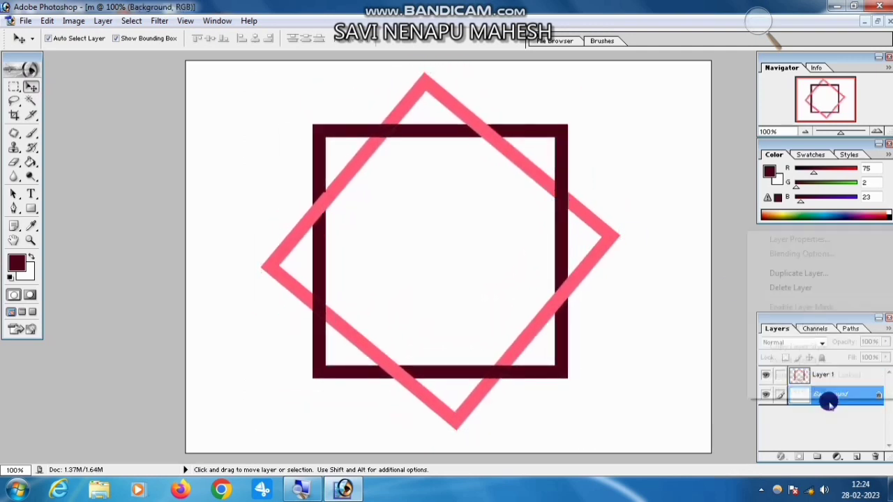
pyautogui.click(802, 287)
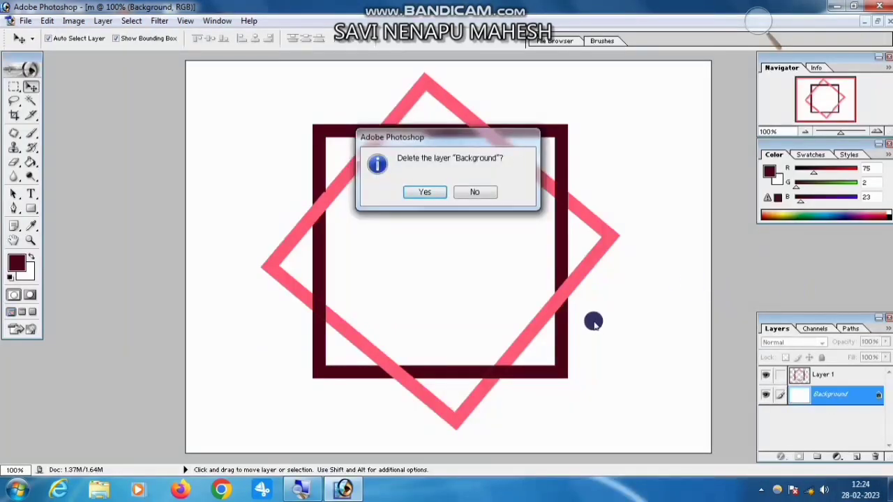
pyautogui.click(421, 191)
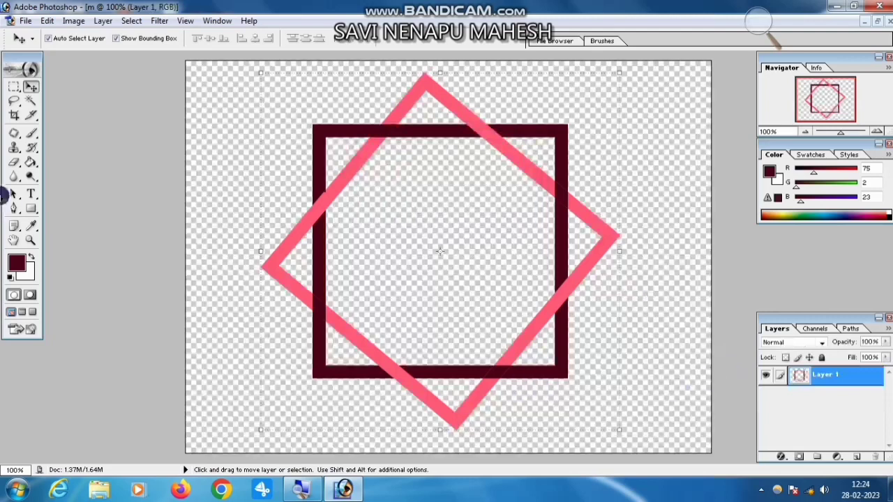
# Open the image 5464 copy from the Desktop and place its window beside document m.
pyautogui.click(31, 240)
pyautogui.click(62, 39)
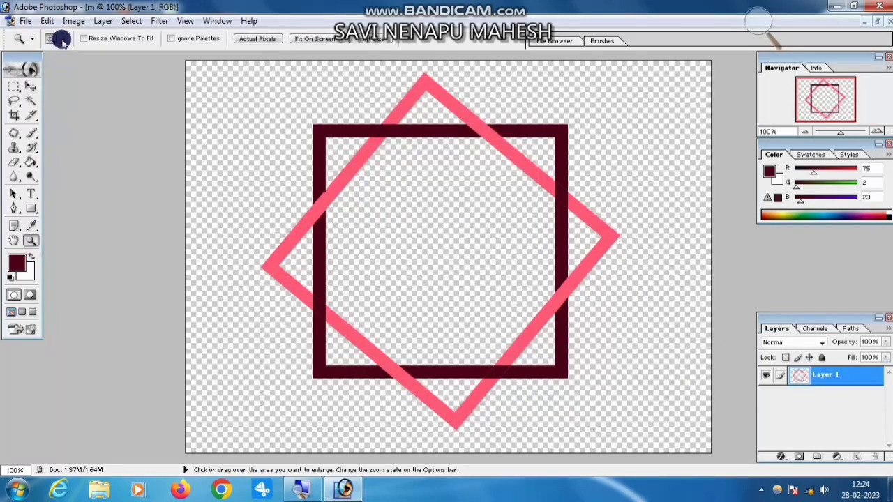
pyautogui.click(478, 237)
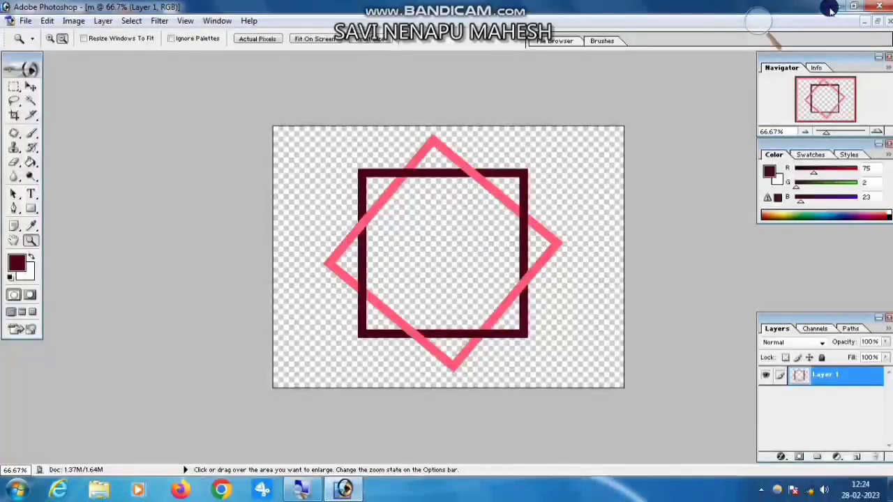
pyautogui.hotkey('ctrl', 'o')
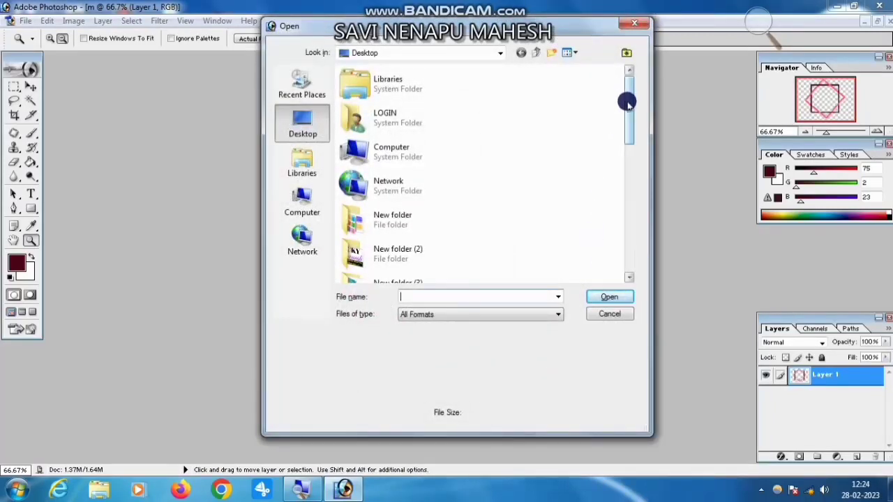
pyautogui.moveTo(626, 99); pyautogui.dragTo(611, 185)
pyautogui.click(346, 139)
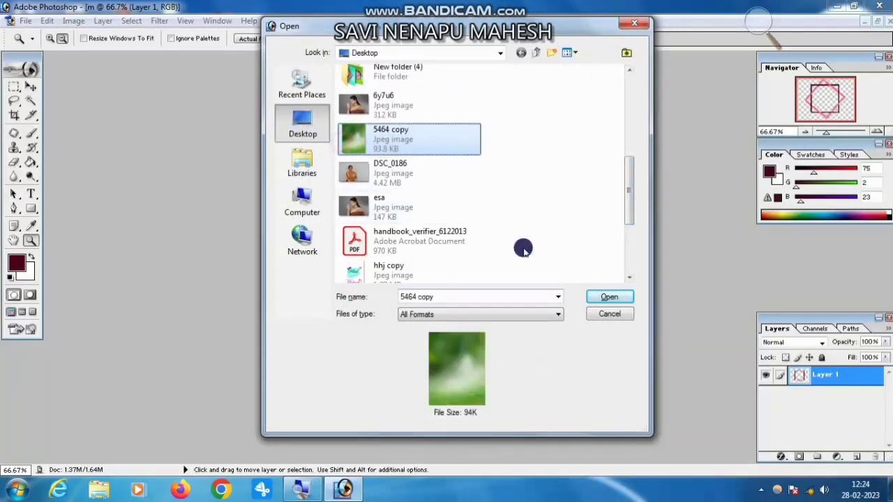
pyautogui.click(598, 298)
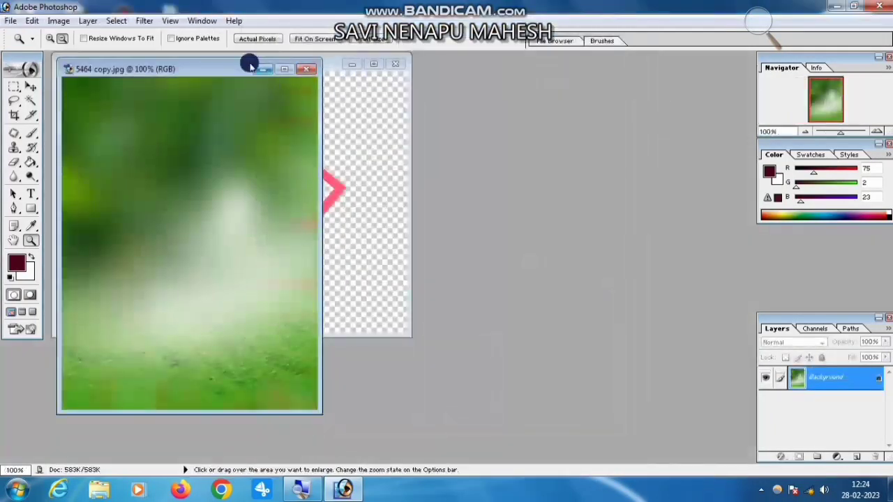
pyautogui.moveTo(230, 68); pyautogui.dragTo(588, 76)
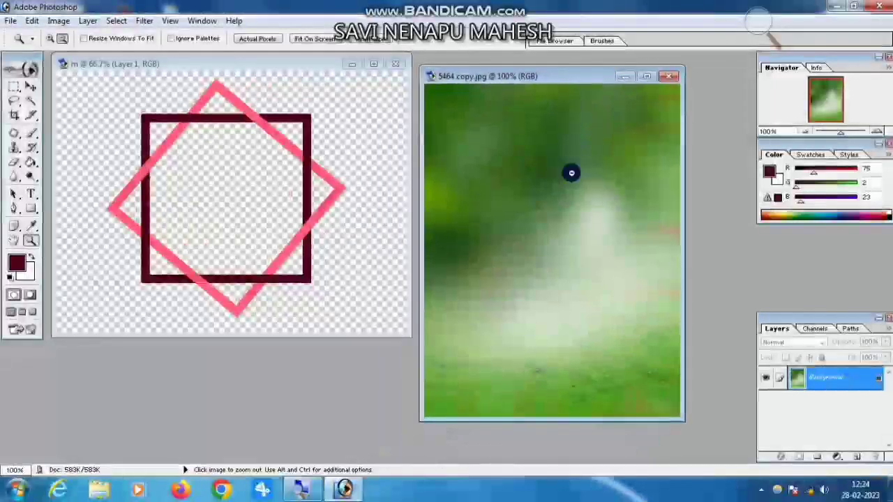
pyautogui.keyDown('alt'); pyautogui.click(569, 235); pyautogui.keyUp('alt')
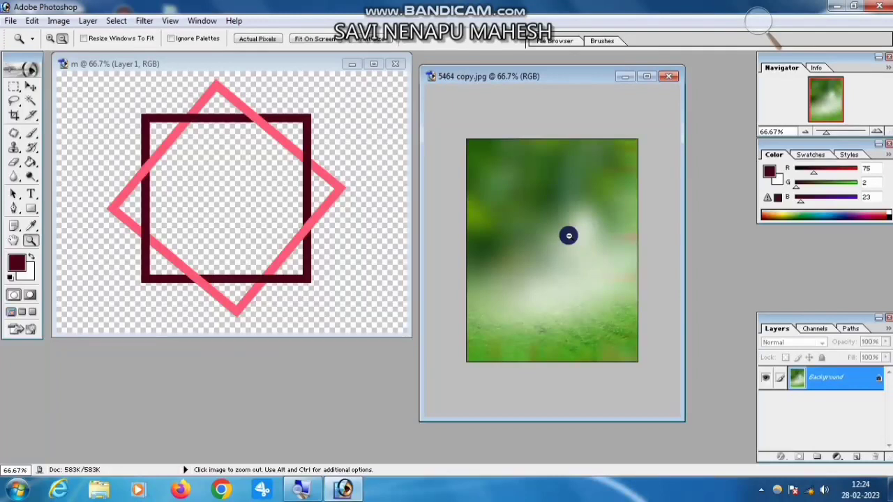
# Copy the whole 5464 copy image, close its document, and paste it into document m as a new layer.
pyautogui.hotkey('ctrl', 'a')
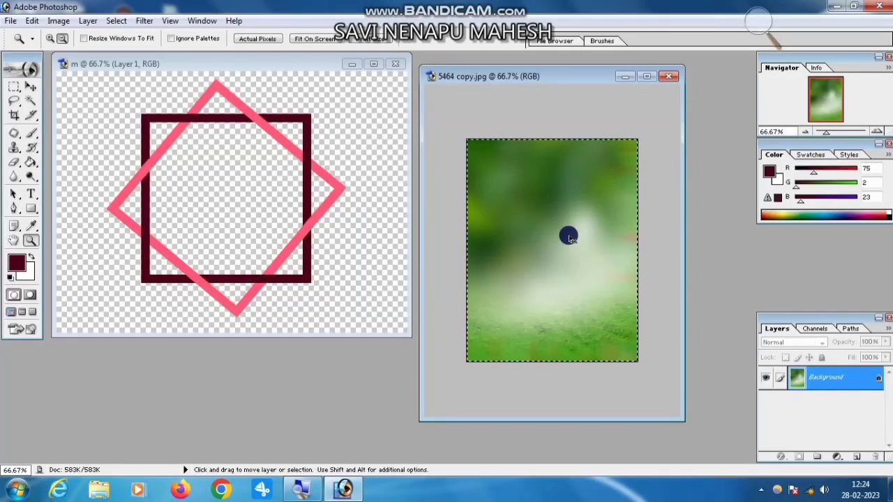
pyautogui.hotkey('ctrl', 'w')
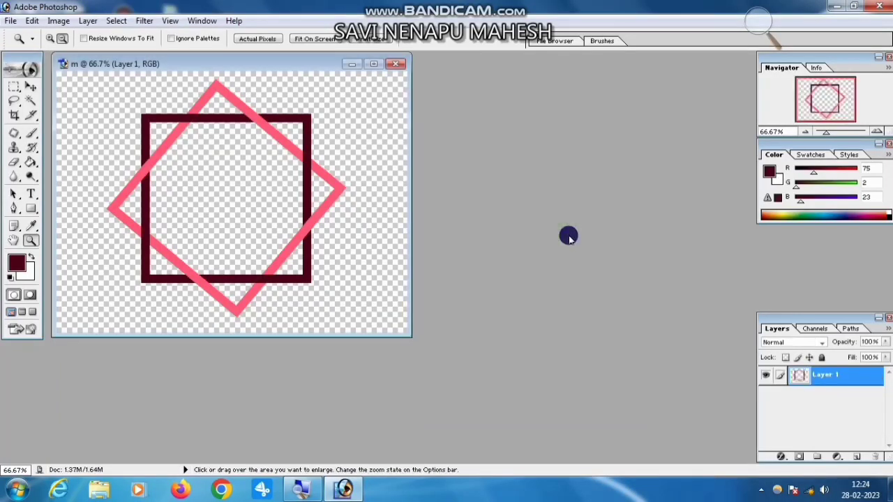
pyautogui.hotkey('ctrl', 'v')
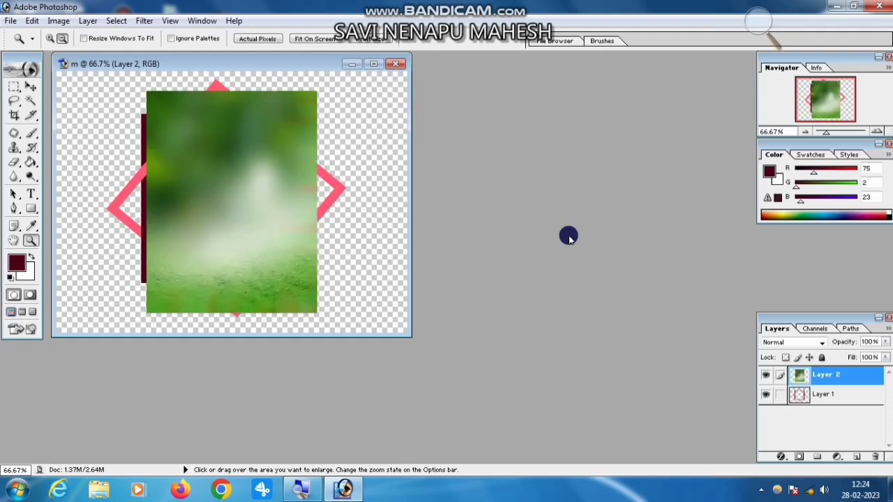
pyautogui.click(375, 63)
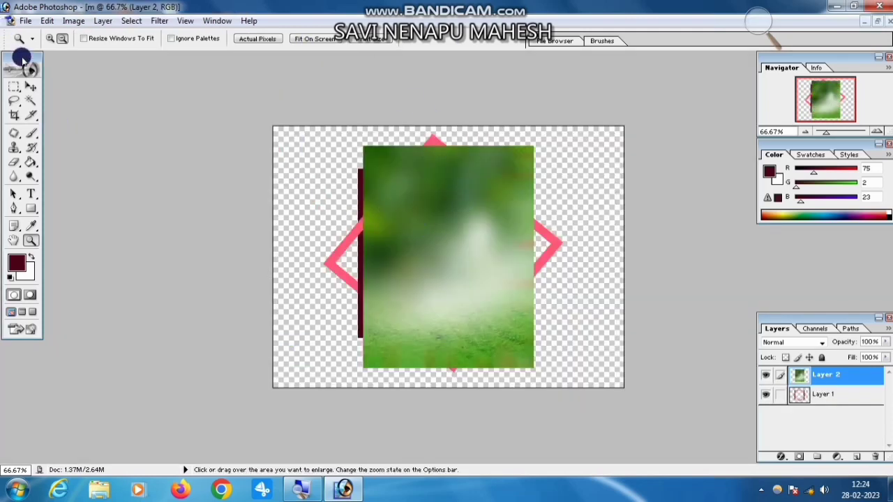
# Align the pasted green image with the canvas's upper-left corner and stretch it to fill the canvas, with its width at 205.1%.
pyautogui.click(30, 86)
pyautogui.moveTo(459, 251); pyautogui.dragTo(363, 234)
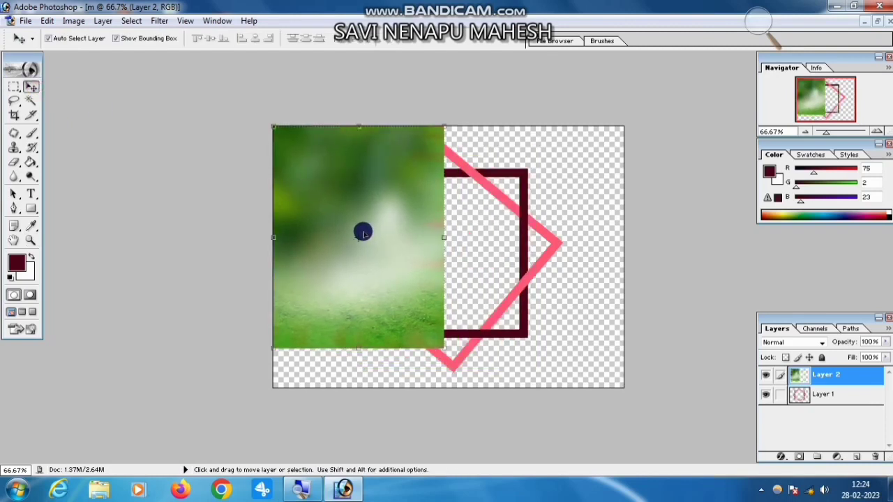
pyautogui.hotkey('ctrl', 't')
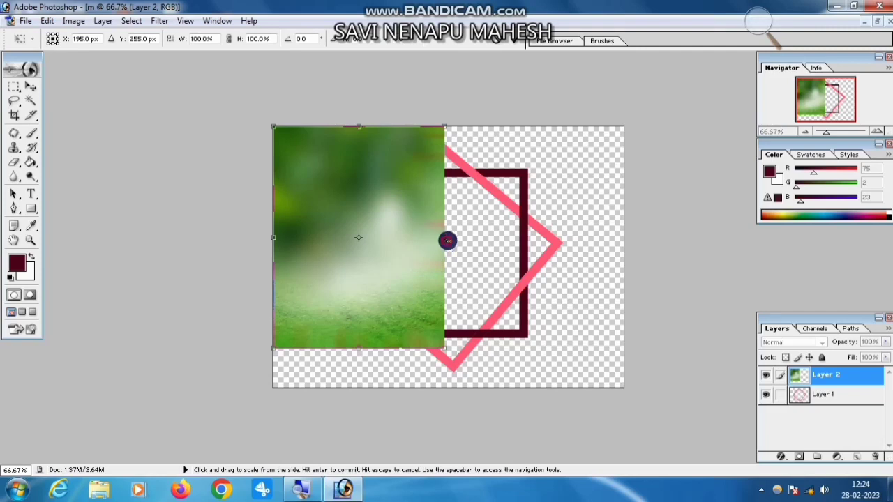
pyautogui.moveTo(447, 241); pyautogui.dragTo(624, 286)
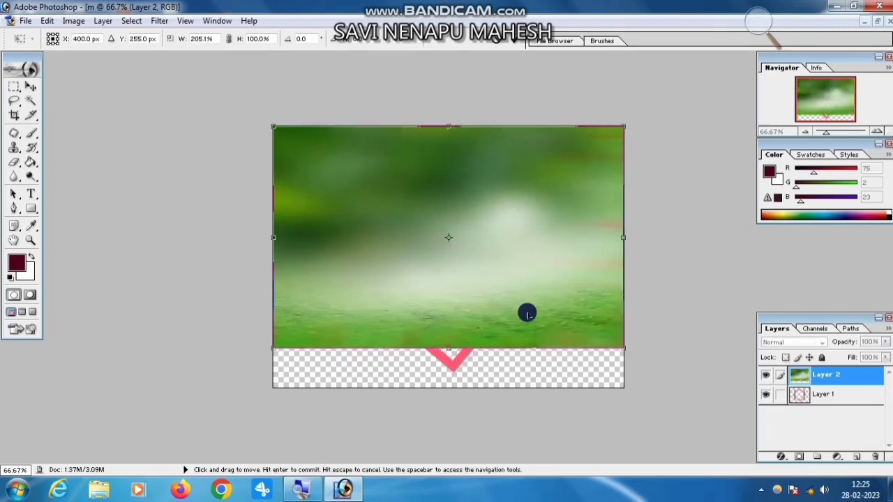
pyautogui.moveTo(453, 350); pyautogui.dragTo(459, 387)
pyautogui.press('Return')
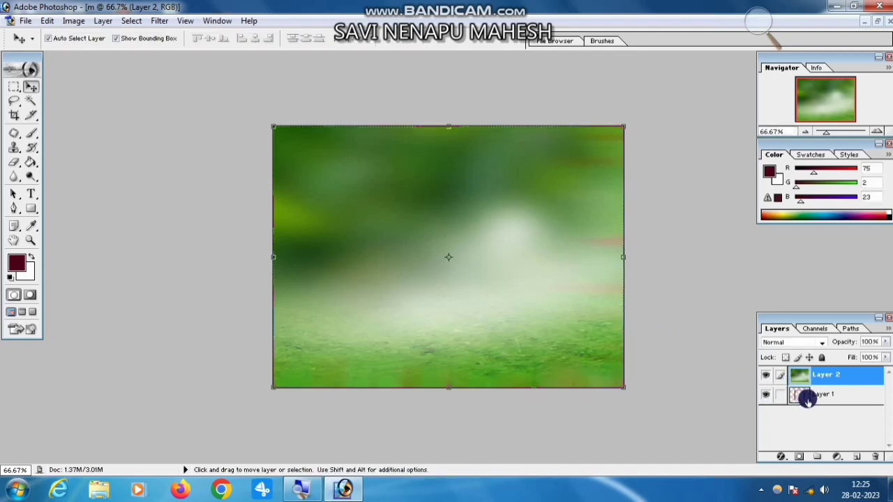
# Place the frames on Layer 1 above the green background image on Layer 2.
pyautogui.moveTo(807, 397); pyautogui.dragTo(814, 377)
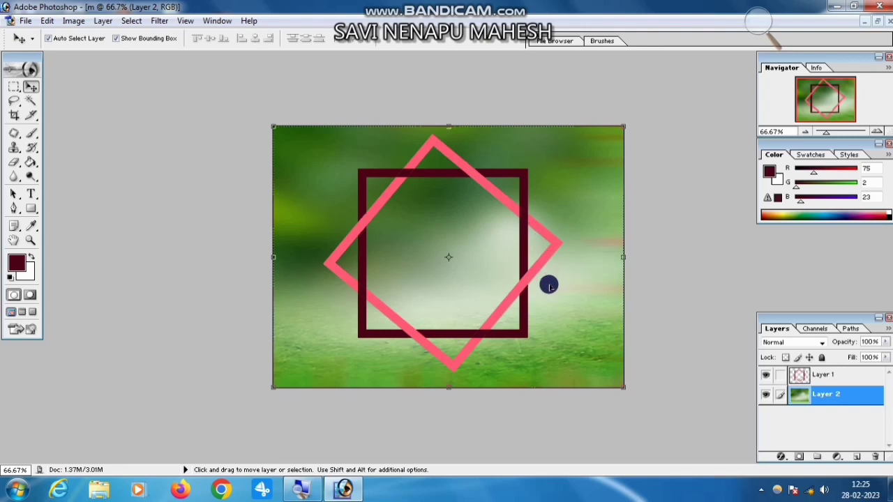
pyautogui.click(31, 101)
pyautogui.click(31, 86)
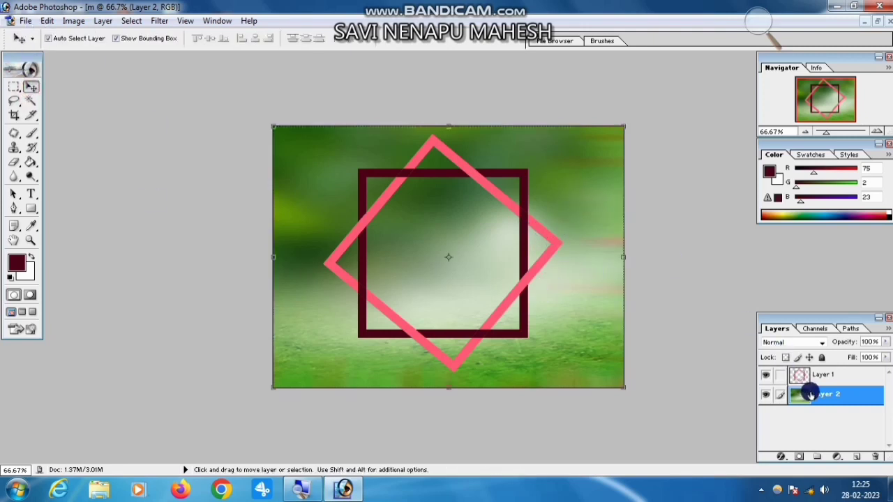
# Recolor the background image on Layer 2 turquoise using Hue/Saturation with Hue +82 and Saturation +79.
pyautogui.hotkey('ctrl', 'u')
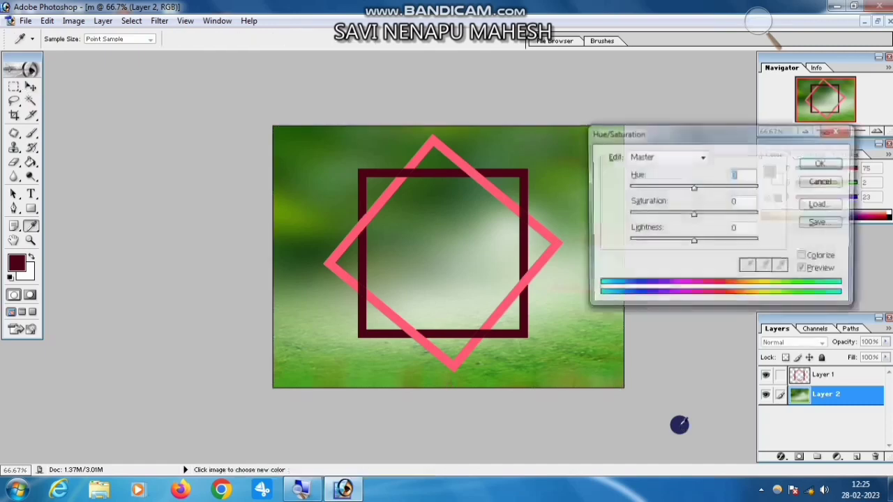
pyautogui.moveTo(693, 214); pyautogui.dragTo(725, 220)
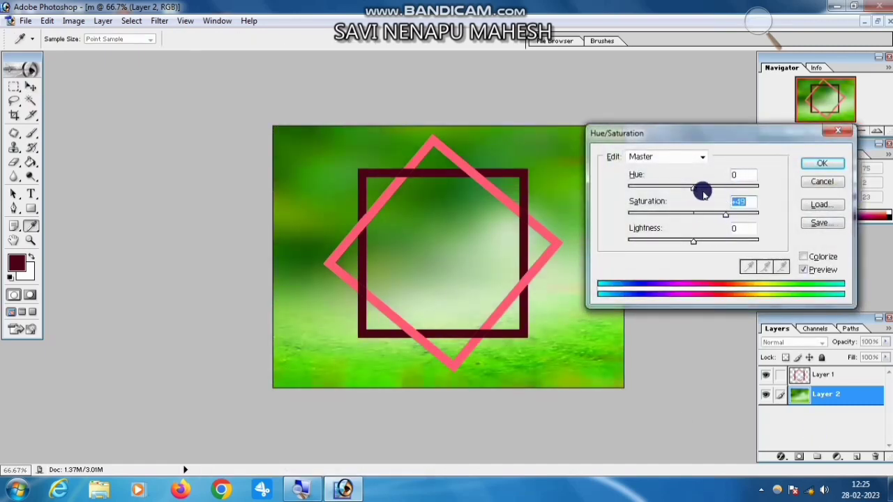
pyautogui.moveTo(701, 189); pyautogui.dragTo(734, 192)
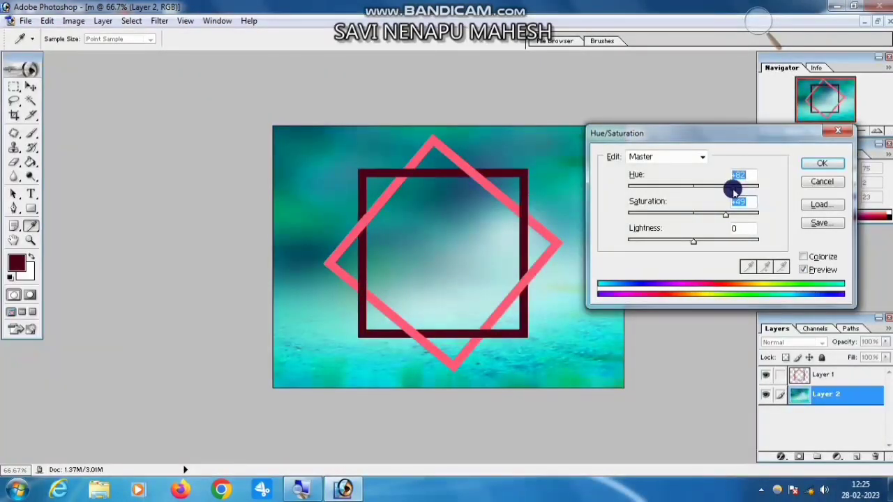
pyautogui.moveTo(732, 217)
pyautogui.mouseDown()
pyautogui.moveTo(758, 211)
pyautogui.moveTo(716, 219)
pyautogui.moveTo(745, 219)
pyautogui.mouseUp()
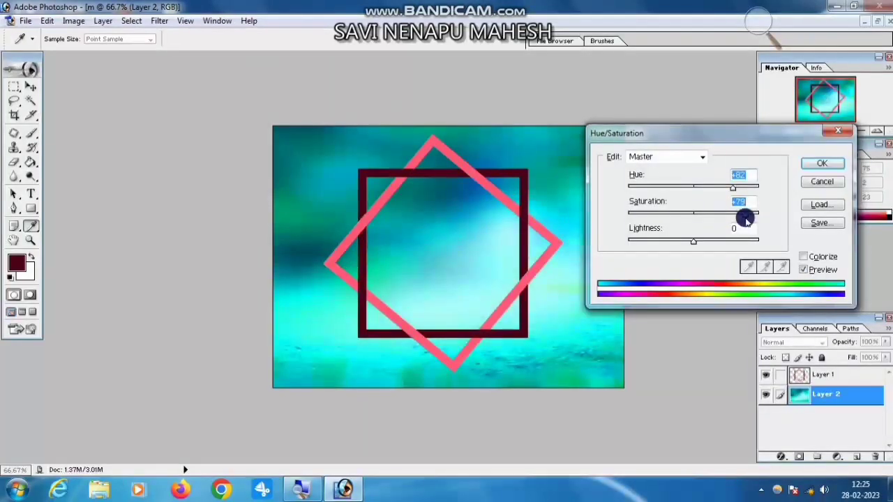
pyautogui.click(824, 165)
pyautogui.press('v')
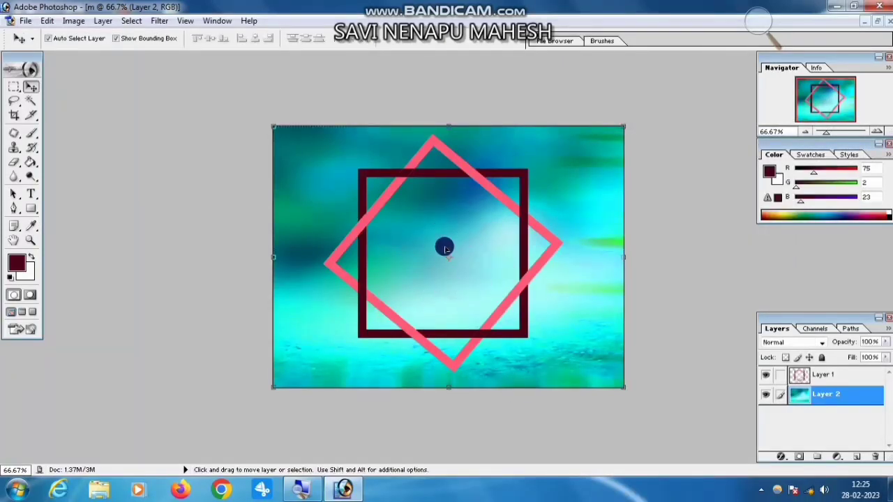
# Select the empty area enclosed by both frames on Layer 1 with the Magic Wand at tolerance 32.
pyautogui.click(30, 101)
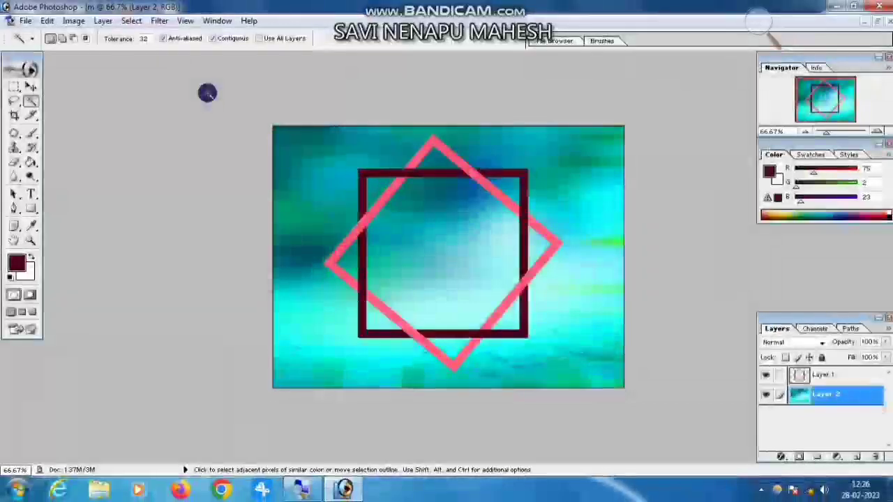
pyautogui.click(422, 218)
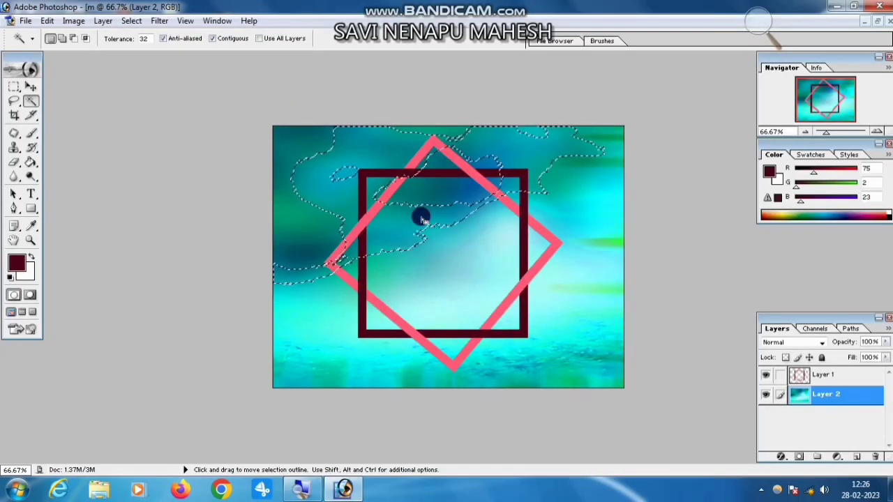
pyautogui.hotkey('ctrl', 'd')
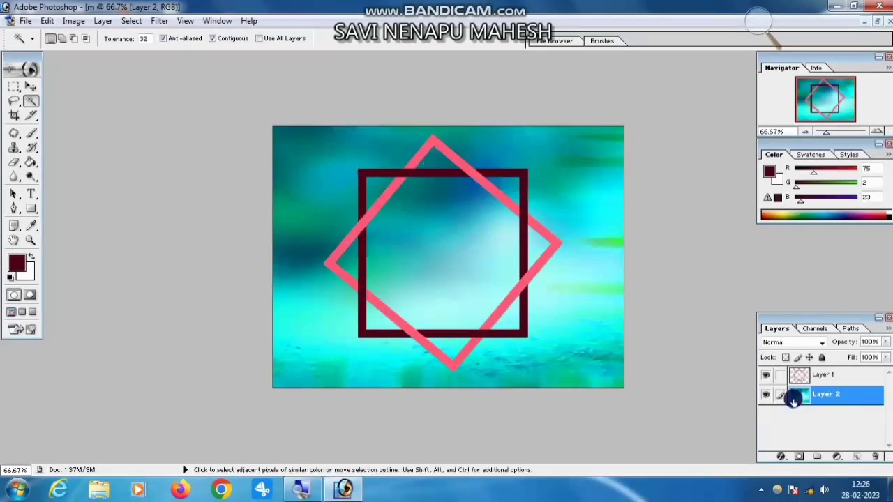
pyautogui.click(817, 375)
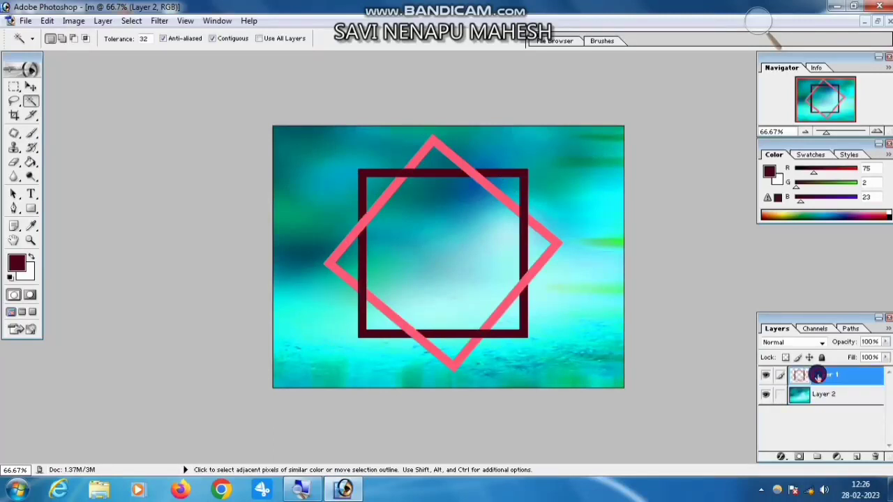
pyautogui.click(460, 253)
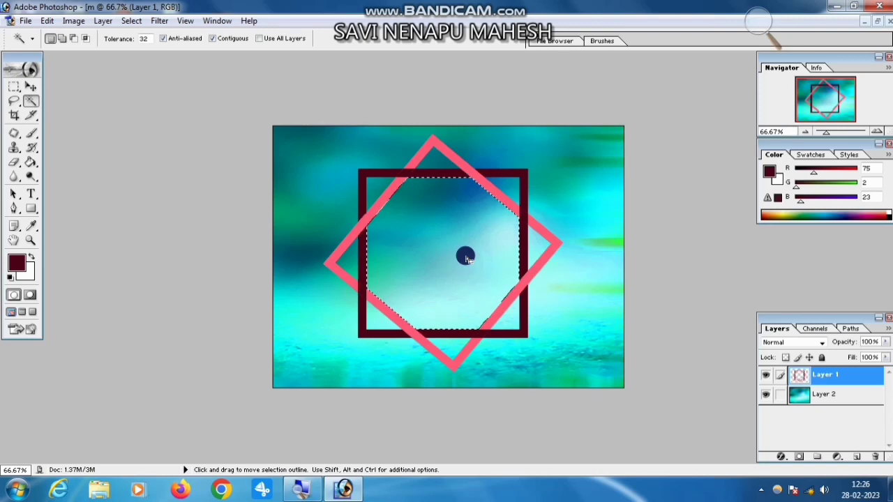
# Open the 6y7u6 photo from the Desktop and move its window aside from document m.
pyautogui.hotkey('ctrl', 'o')
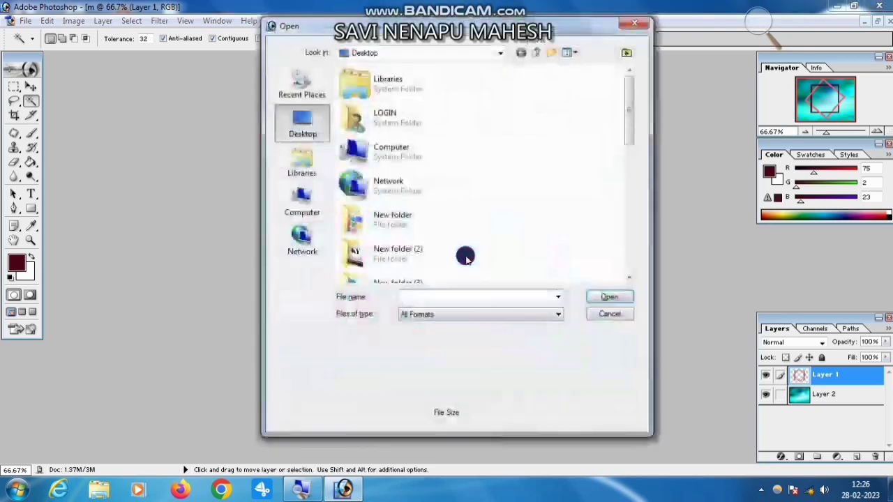
pyautogui.moveTo(626, 91); pyautogui.dragTo(614, 157)
pyautogui.click(394, 162)
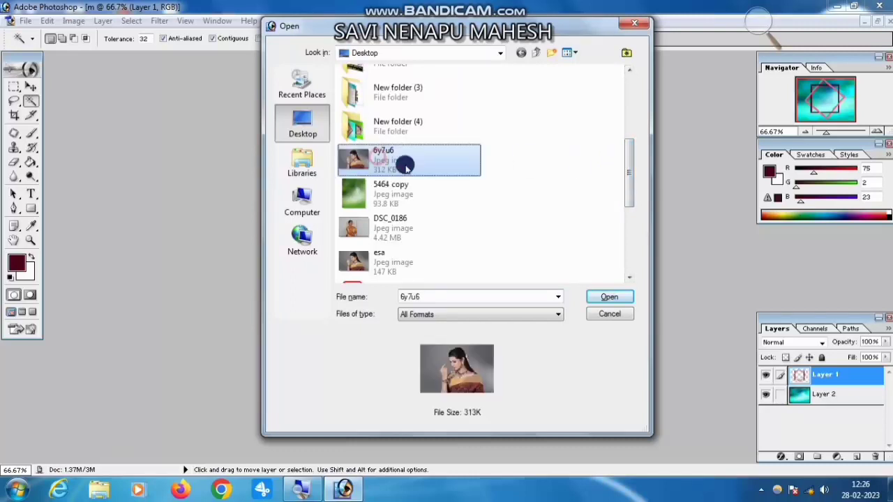
pyautogui.click(609, 297)
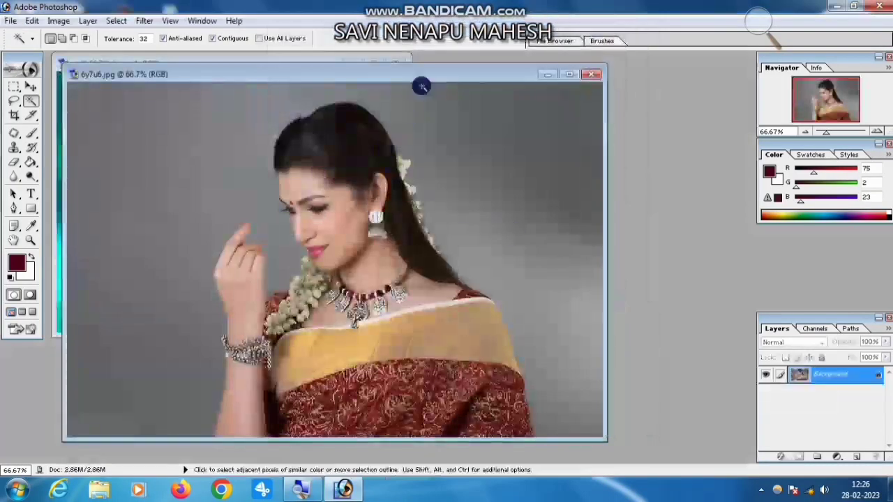
pyautogui.moveTo(454, 74); pyautogui.dragTo(566, 62)
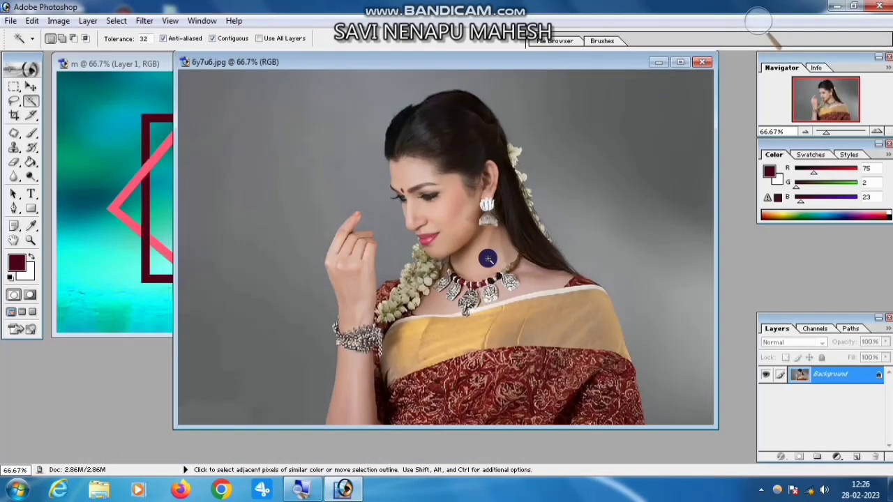
# Copy the whole 6y7u6 photo, close its document, and paste it into the selected area inside the frames of document m.
pyautogui.hotkey('ctrl', 'a')
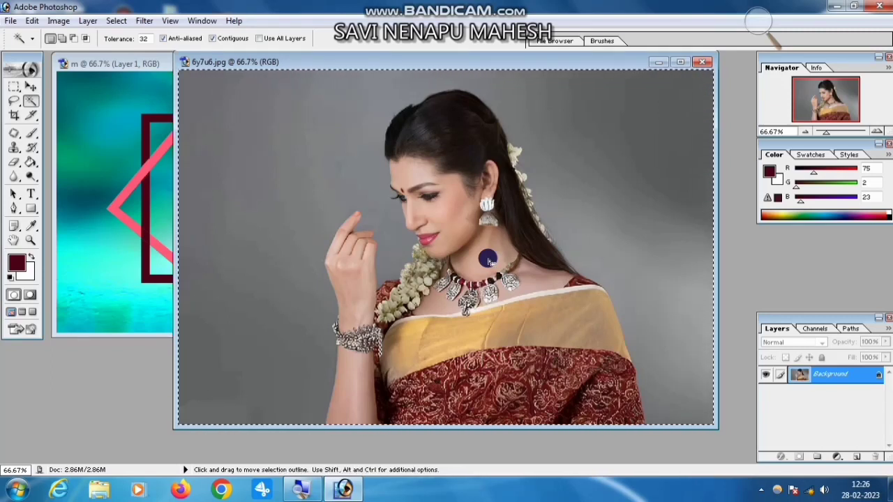
pyautogui.hotkey('ctrl', 'c')
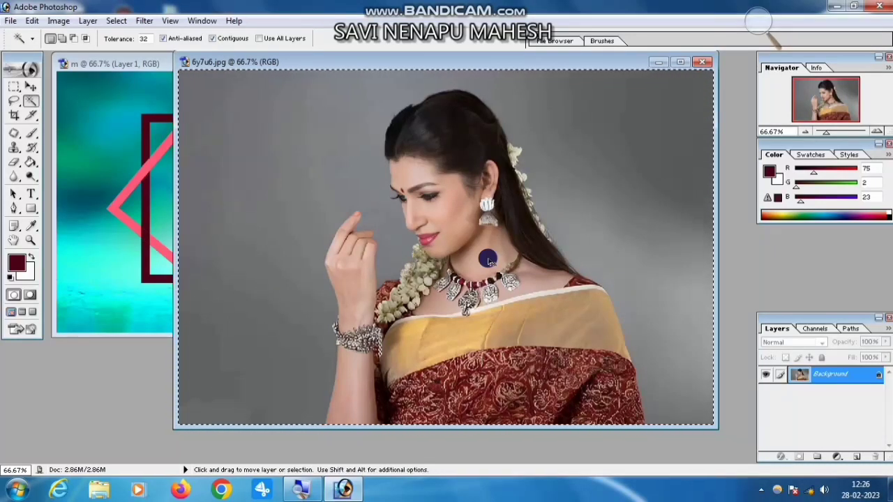
pyautogui.hotkey('ctrl', 'w')
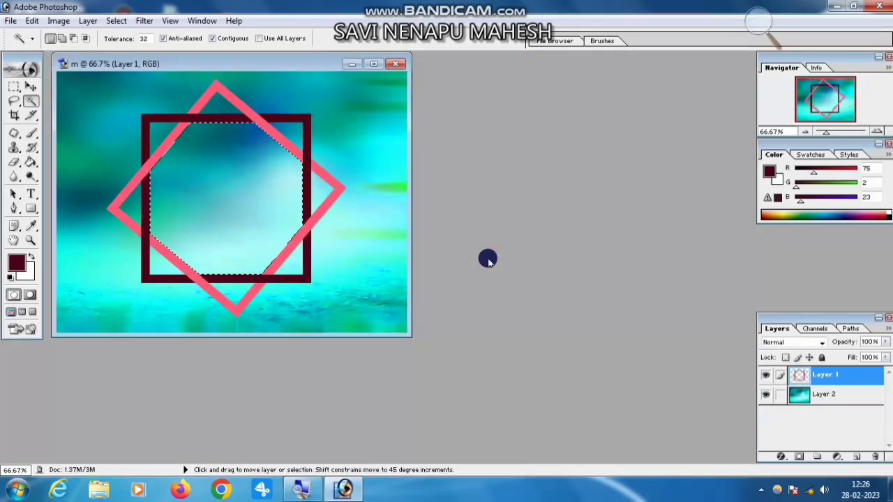
pyautogui.hotkey('ctrl', 'shift', 'v')
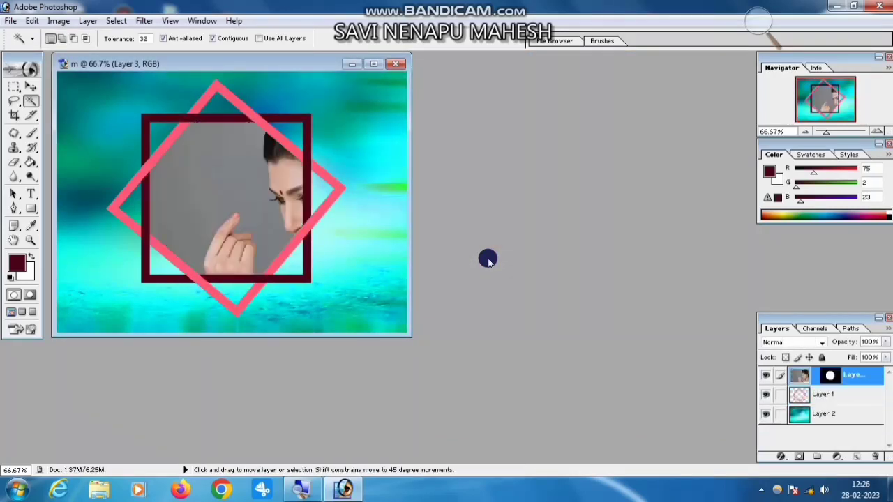
# Maximize document m and reposition the masked photo so the woman's face and raised hand sit inside the frames.
pyautogui.click(372, 65)
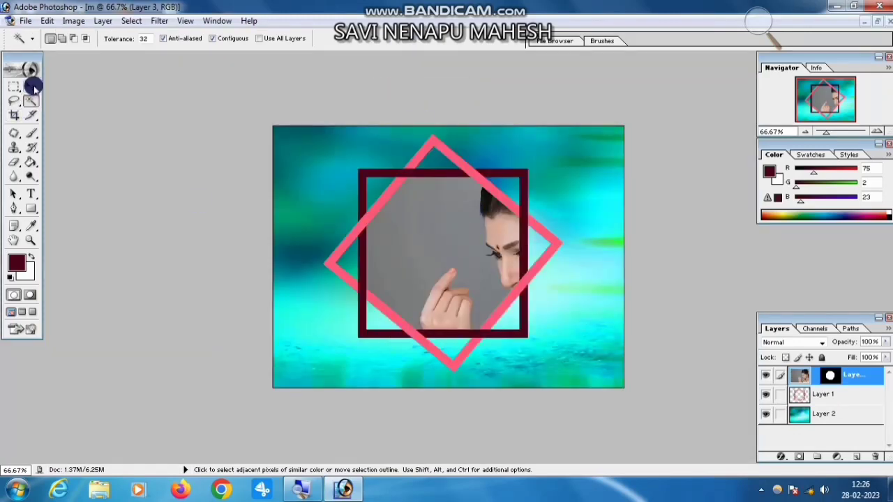
pyautogui.click(32, 86)
pyautogui.moveTo(433, 249); pyautogui.dragTo(384, 224)
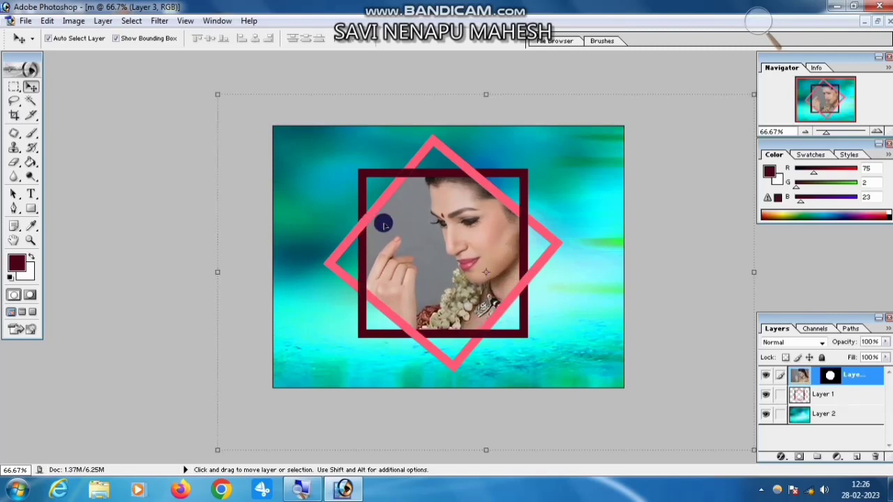
pyautogui.moveTo(399, 257); pyautogui.dragTo(399, 254)
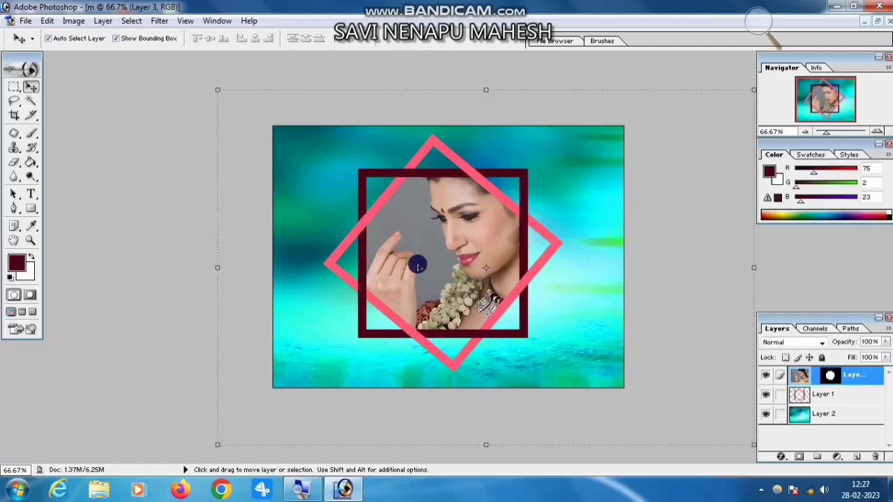
# Brighten the framed photo using Levels with the midtone input level set to 1.23.
pyautogui.hotkey('ctrl', 'l')
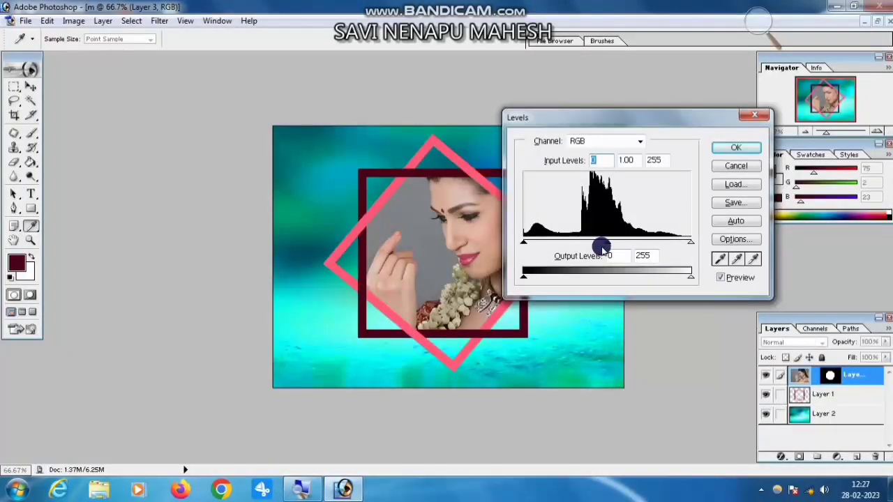
pyautogui.moveTo(603, 246); pyautogui.dragTo(596, 246)
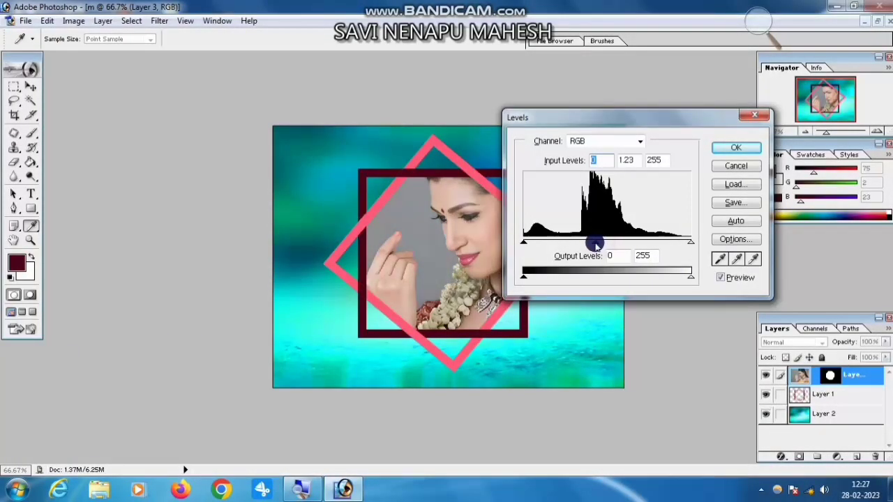
pyautogui.click(729, 147)
pyautogui.press('v')
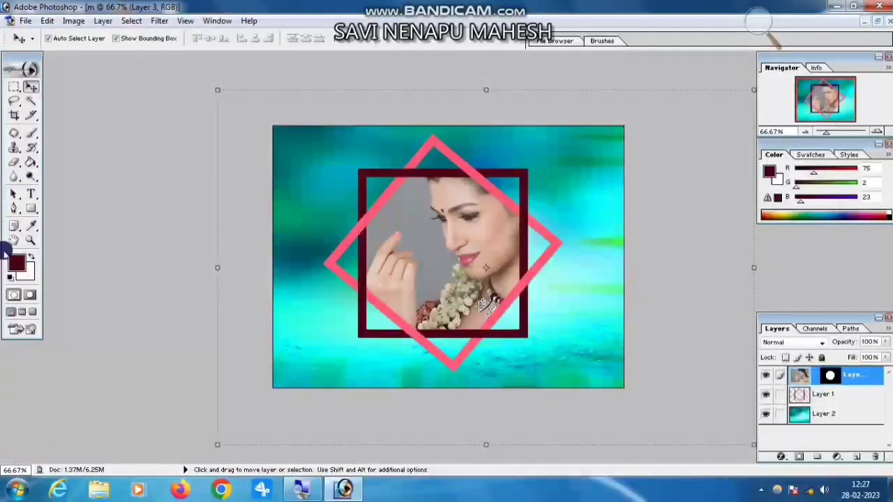
pyautogui.click(31, 241)
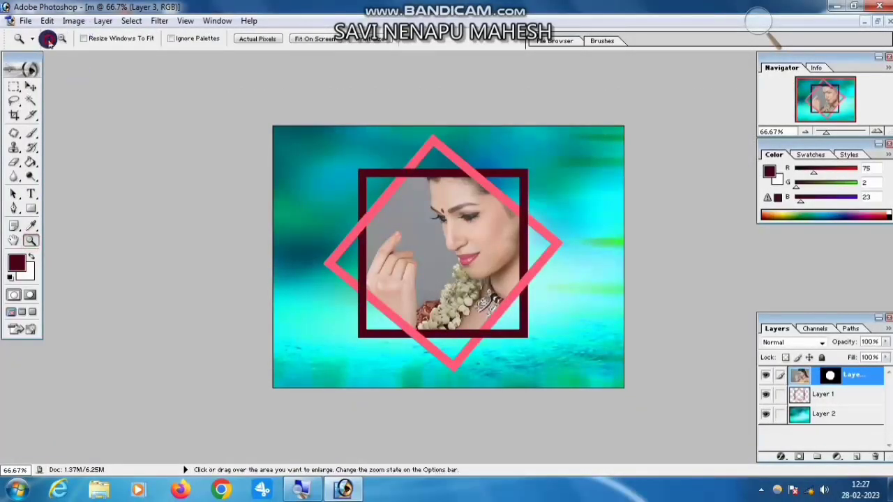
pyautogui.click(412, 258)
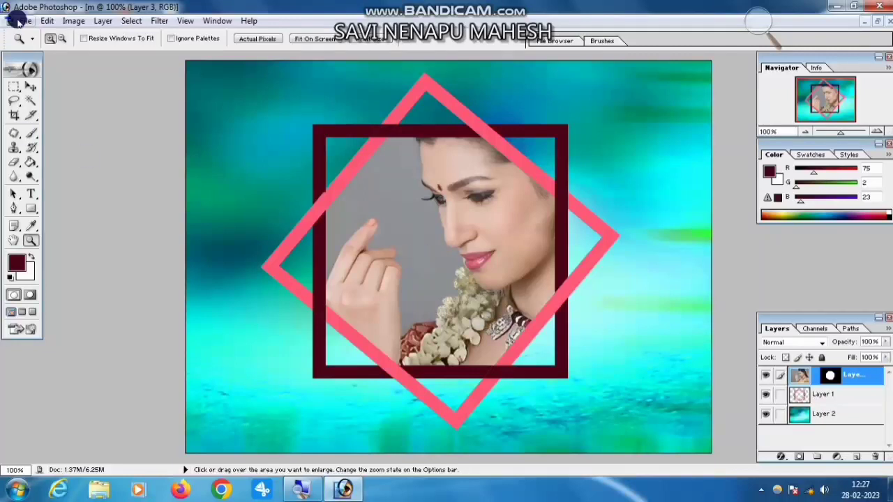
pyautogui.click(62, 39)
pyautogui.click(403, 238)
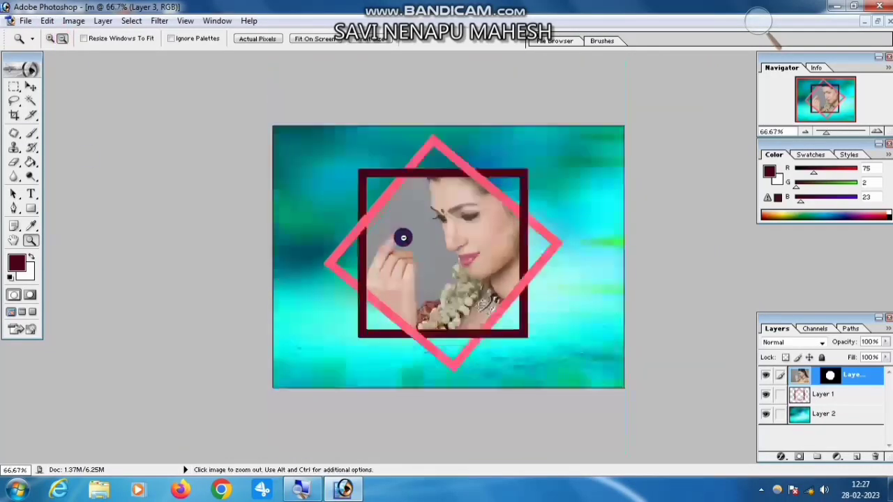
pyautogui.click(31, 86)
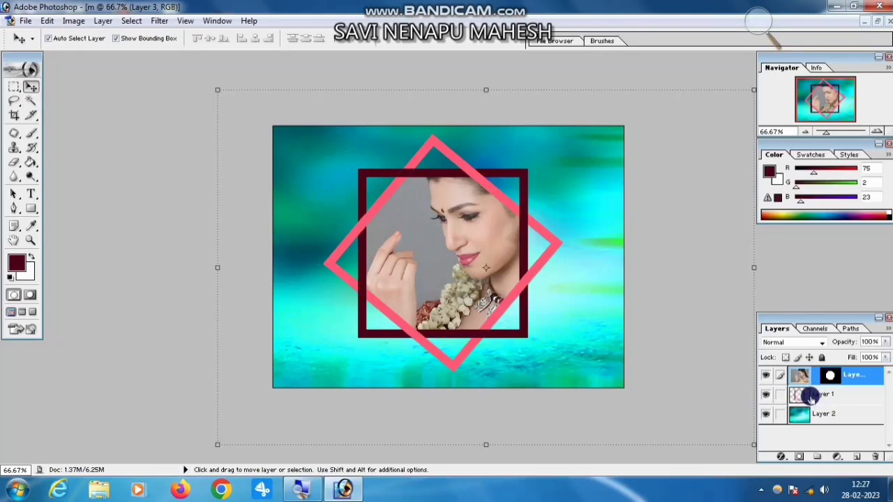
# Merge the masked photo layer into Layer 1 and move the framed photo to the canvas's left edge.
pyautogui.hotkey('ctrl', 'e')
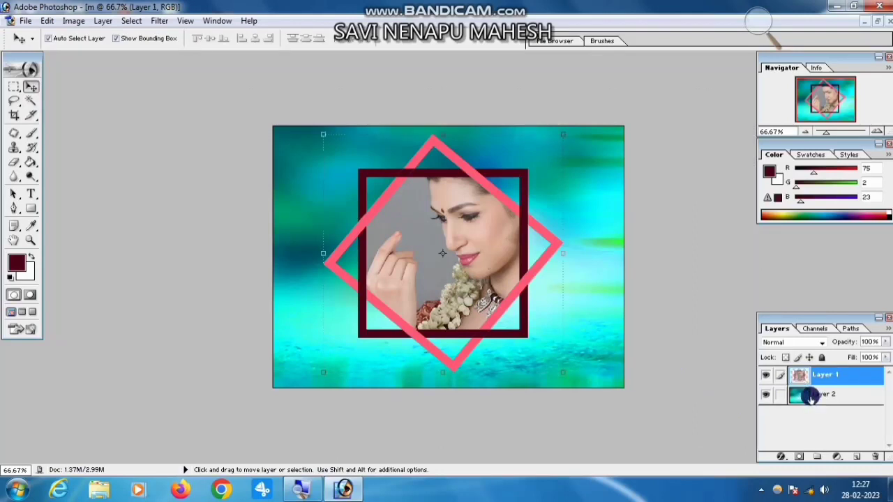
pyautogui.click(30, 101)
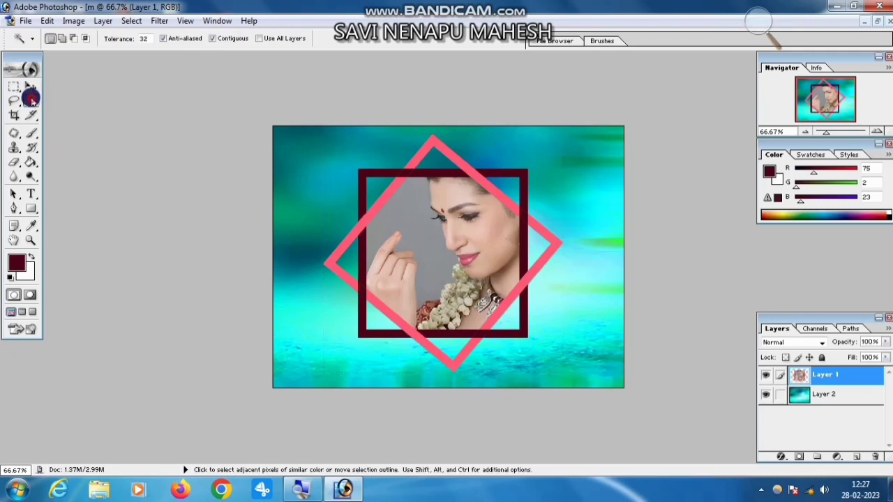
pyautogui.click(31, 87)
pyautogui.moveTo(485, 288); pyautogui.dragTo(435, 288)
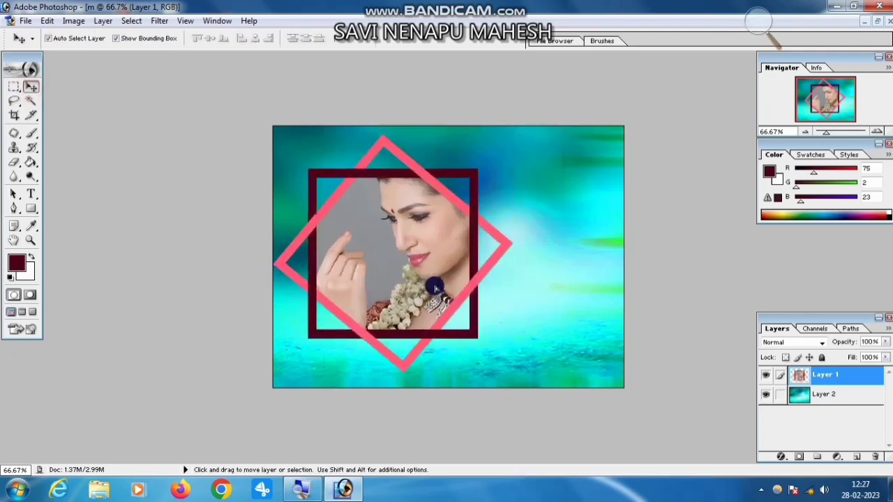
# Duplicate the framed photo, scale the copy to 48.2%, and place it between the large frame and the canvas's right edge.
pyautogui.press('alt')
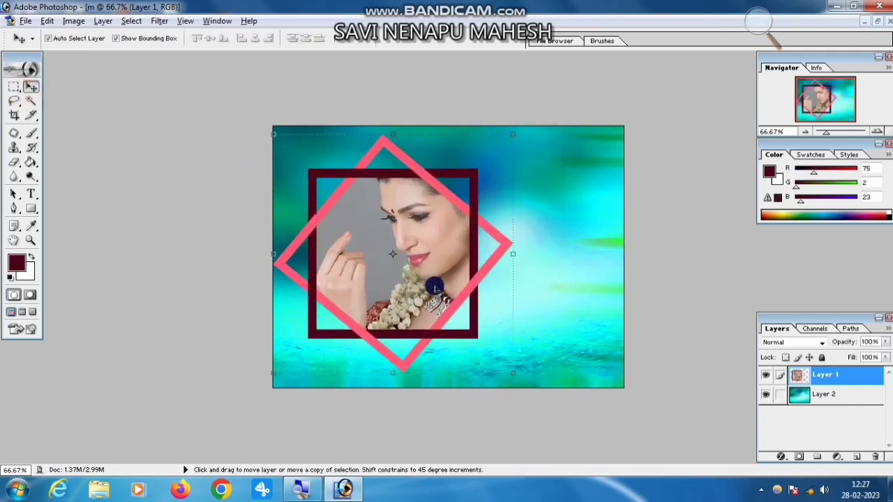
pyautogui.moveTo(415, 288); pyautogui.dragTo(554, 283)
pyautogui.hotkey('ctrl', 't')
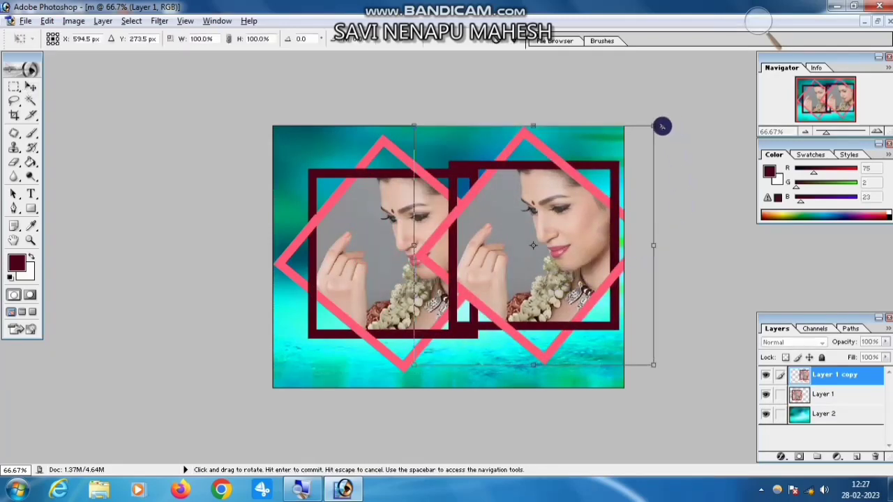
pyautogui.moveTo(652, 127); pyautogui.dragTo(583, 195)
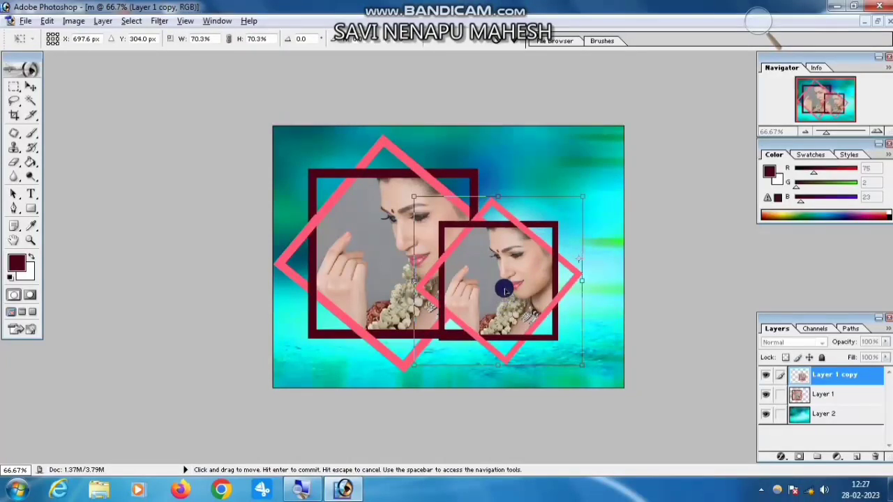
pyautogui.moveTo(504, 290); pyautogui.dragTo(597, 237)
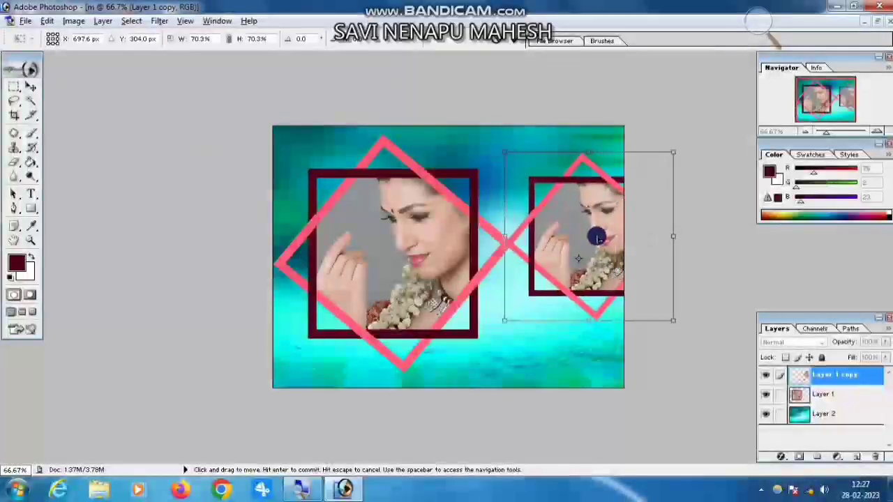
pyautogui.moveTo(674, 151); pyautogui.dragTo(606, 189)
pyautogui.moveTo(563, 258); pyautogui.dragTo(565, 238)
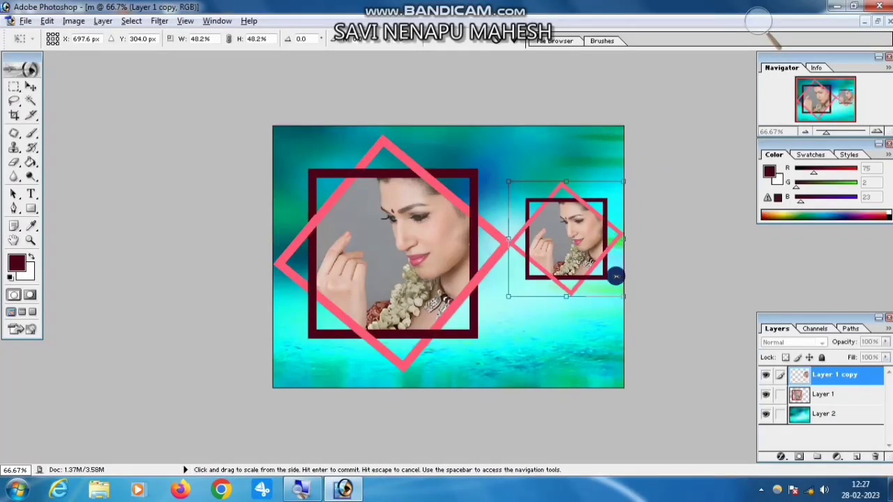
pyautogui.press('Return')
# Merge the small framed copy into Layer 1 and move both framed photos slightly down on the canvas.
pyautogui.click(825, 395)
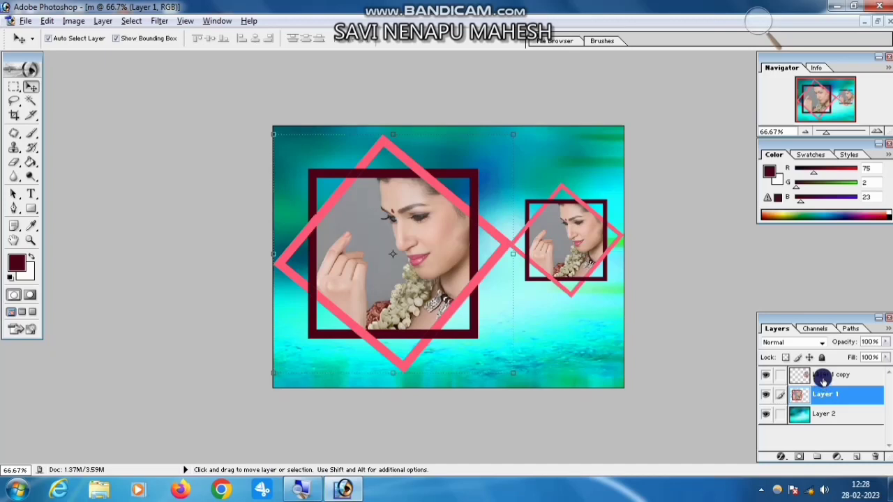
pyautogui.click(822, 377)
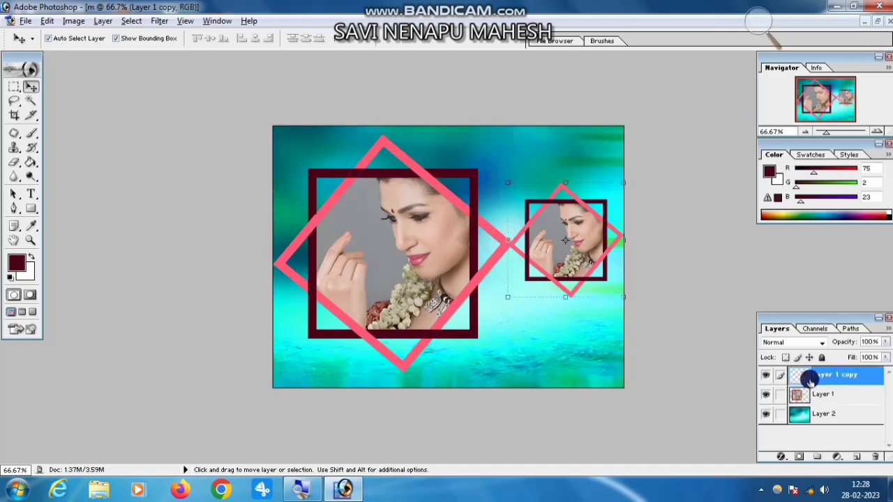
pyautogui.hotkey('ctrl', 'e')
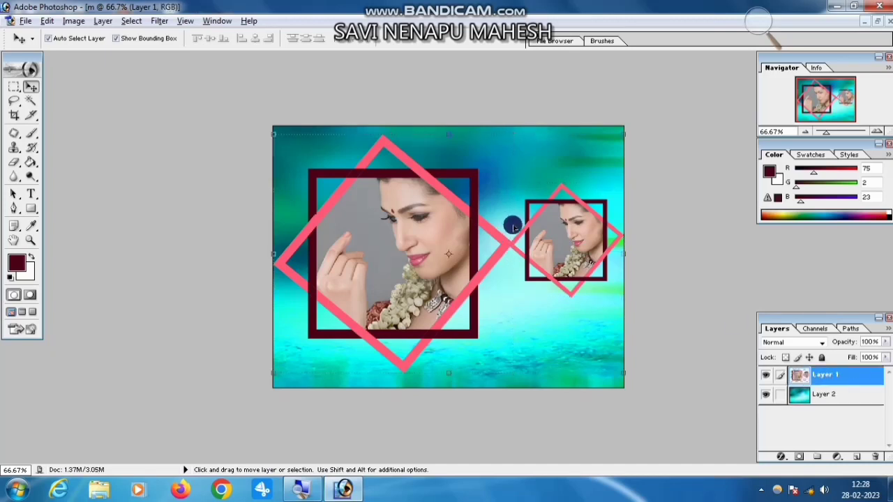
pyautogui.moveTo(447, 260)
pyautogui.mouseDown()
pyautogui.moveTo(462, 258)
pyautogui.moveTo(447, 264)
pyautogui.mouseUp()
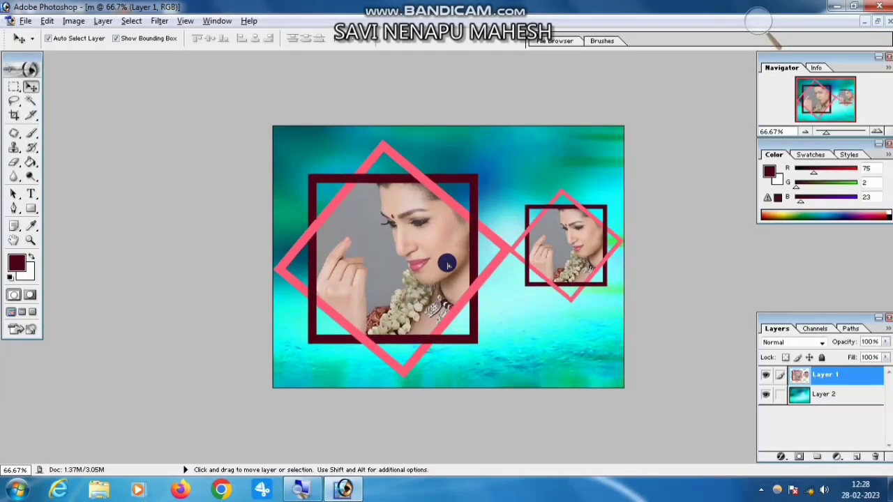
# Save the design to the Desktop in PNG format with interlacing set to None.
pyautogui.click(26, 21)
pyautogui.click(56, 149)
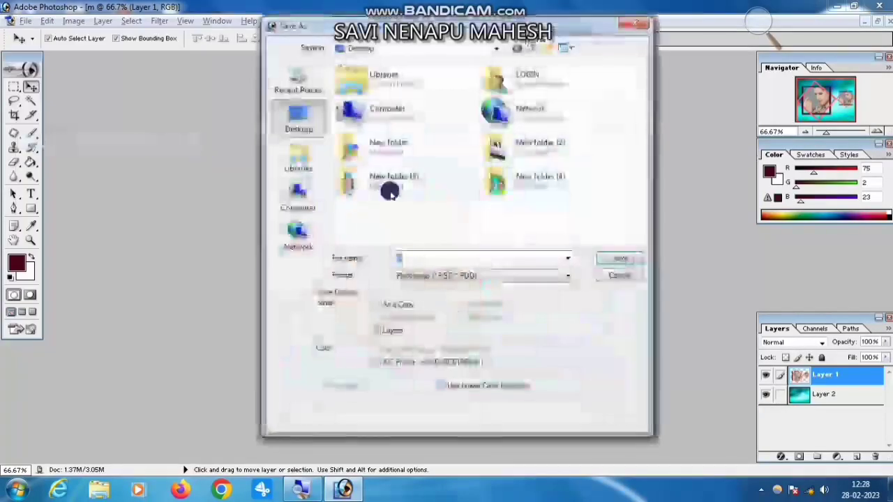
pyautogui.click(449, 277)
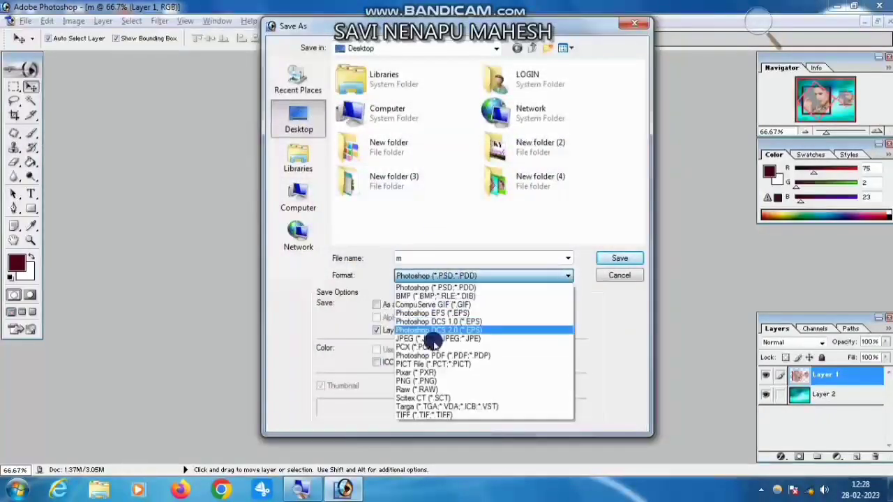
pyautogui.click(417, 373)
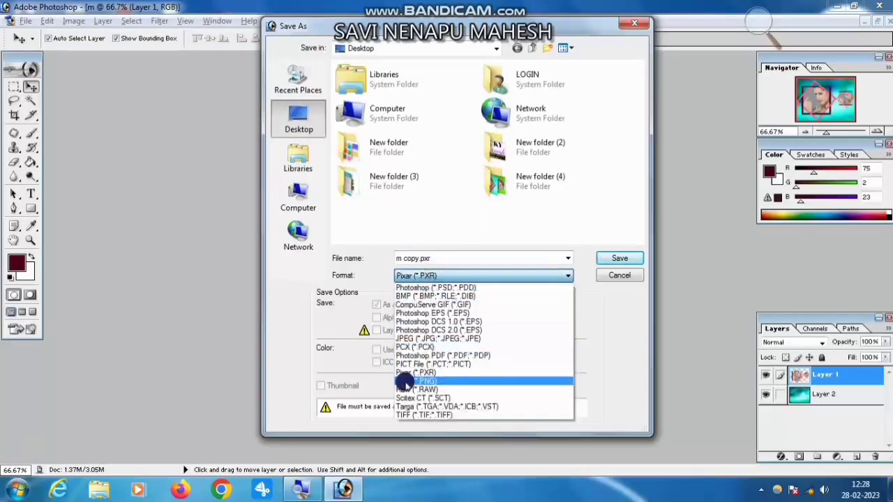
pyautogui.click(509, 379)
pyautogui.click(602, 258)
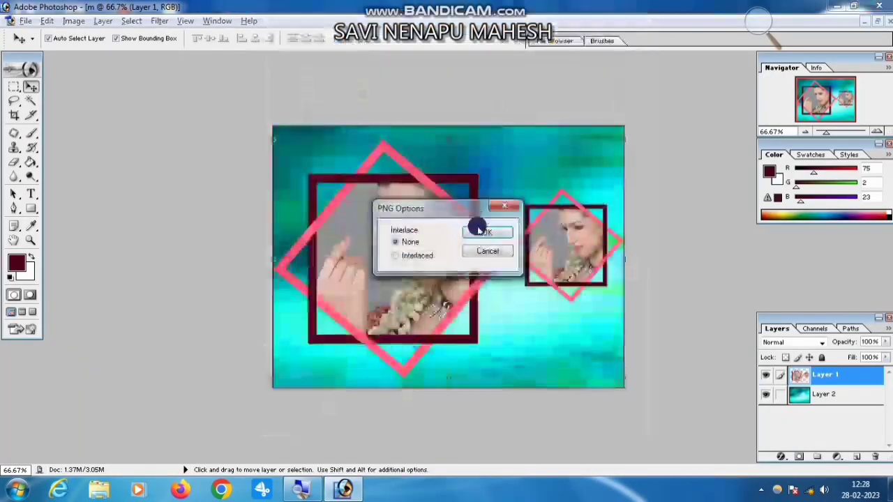
pyautogui.click(484, 230)
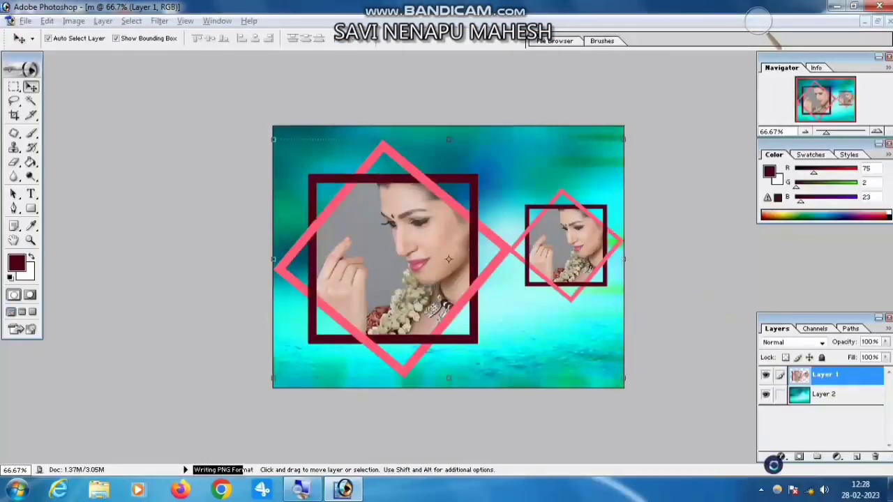